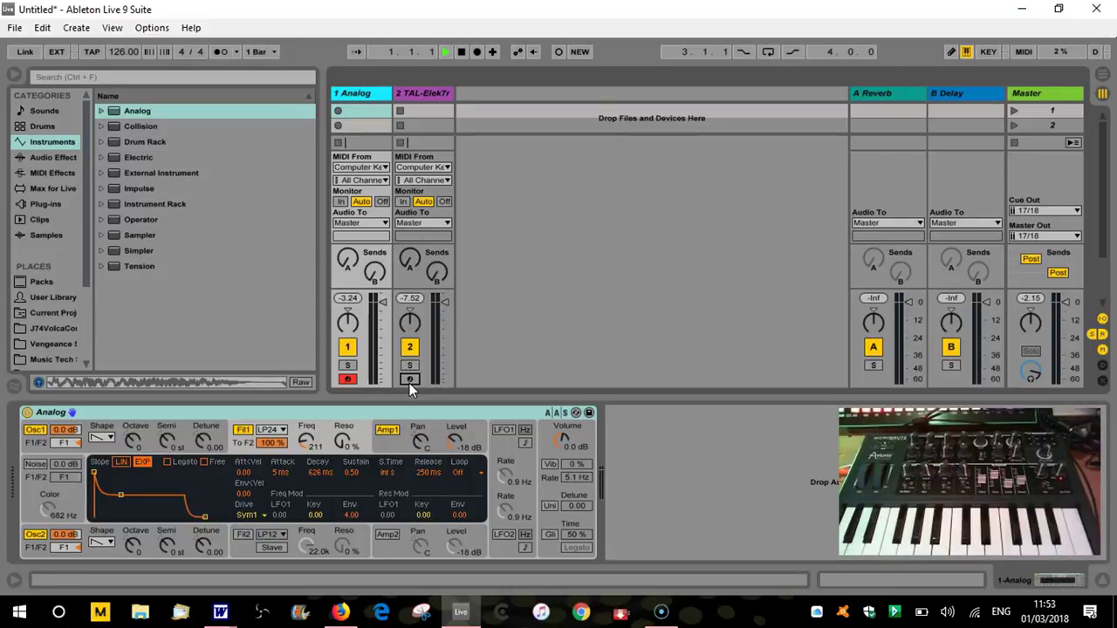
# Step: Display the Amp1 envelope of the Analog synth and set the Amp1 level to -17 dB
pyautogui.click(423, 418)
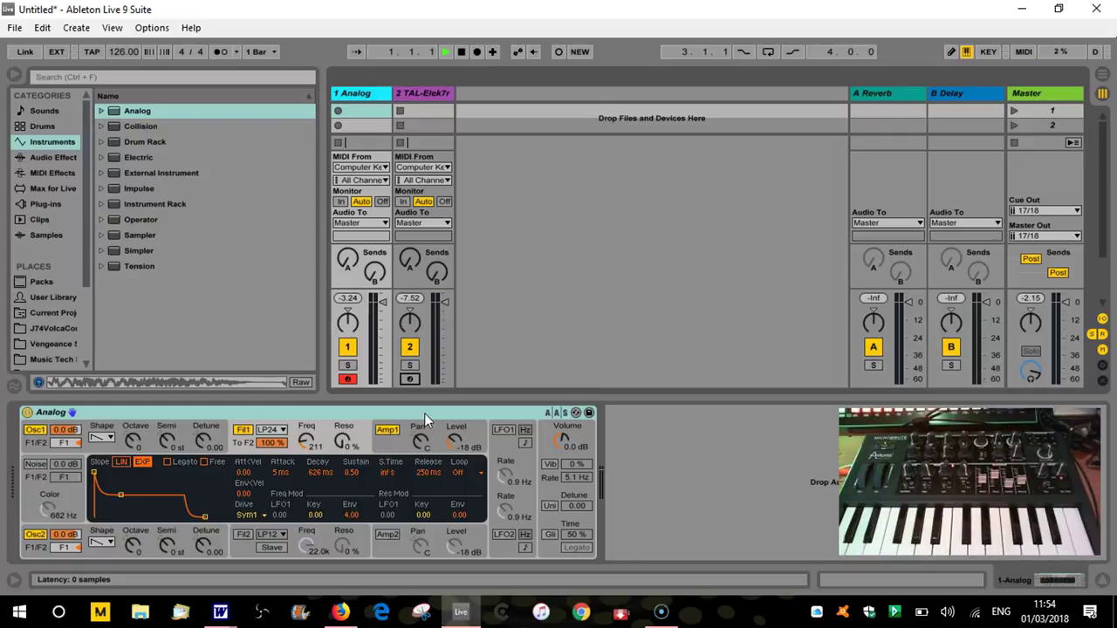
pyautogui.click(454, 422)
pyautogui.click(407, 418)
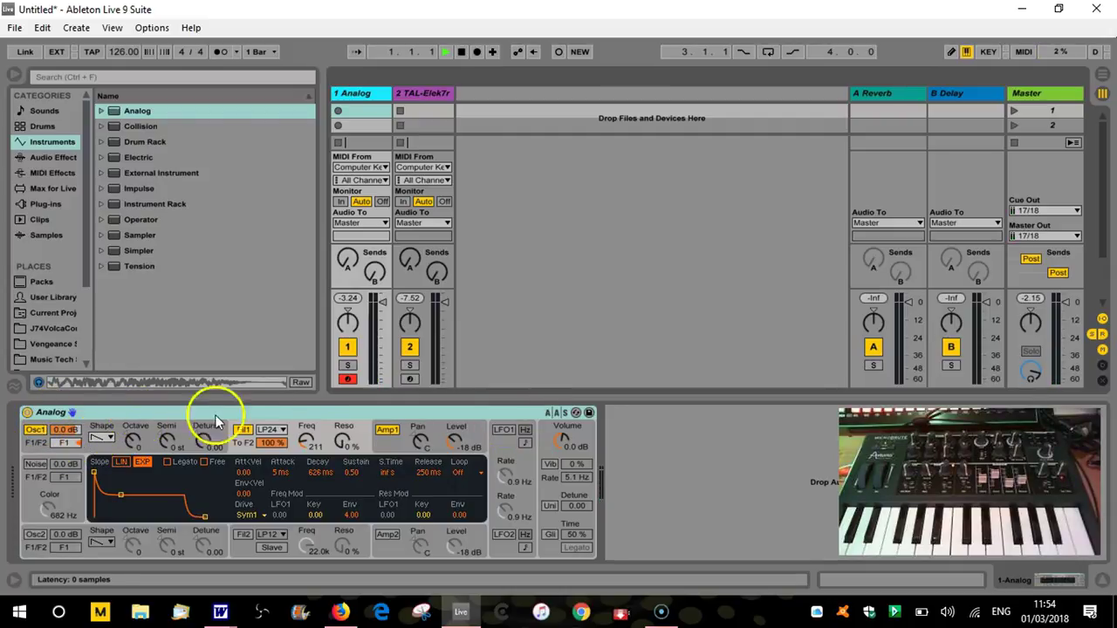
pyautogui.click(389, 432)
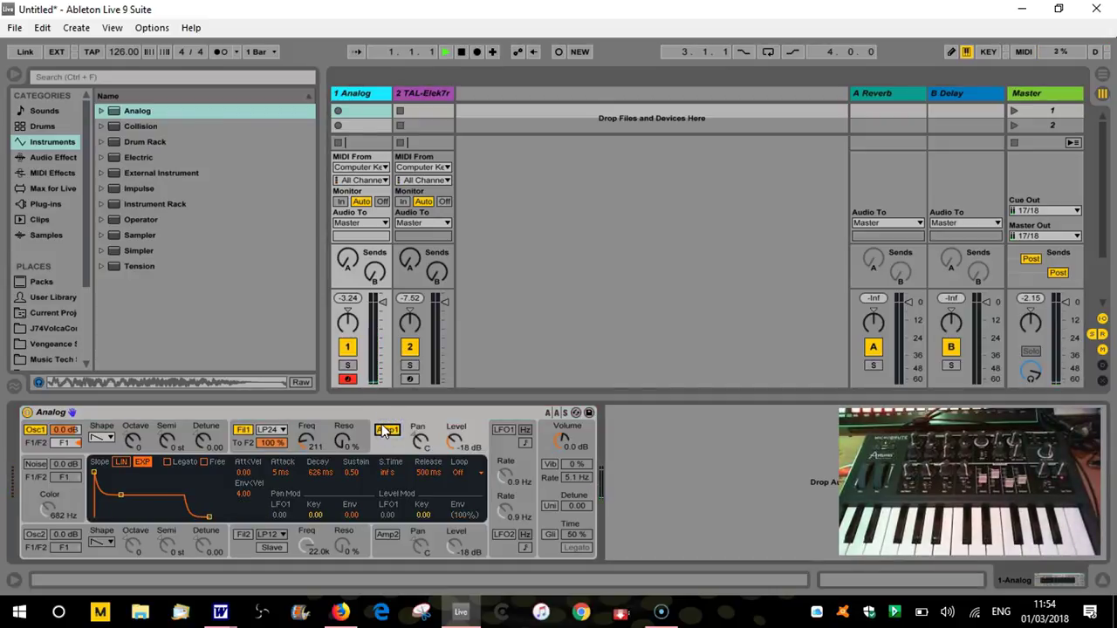
pyautogui.click(389, 433)
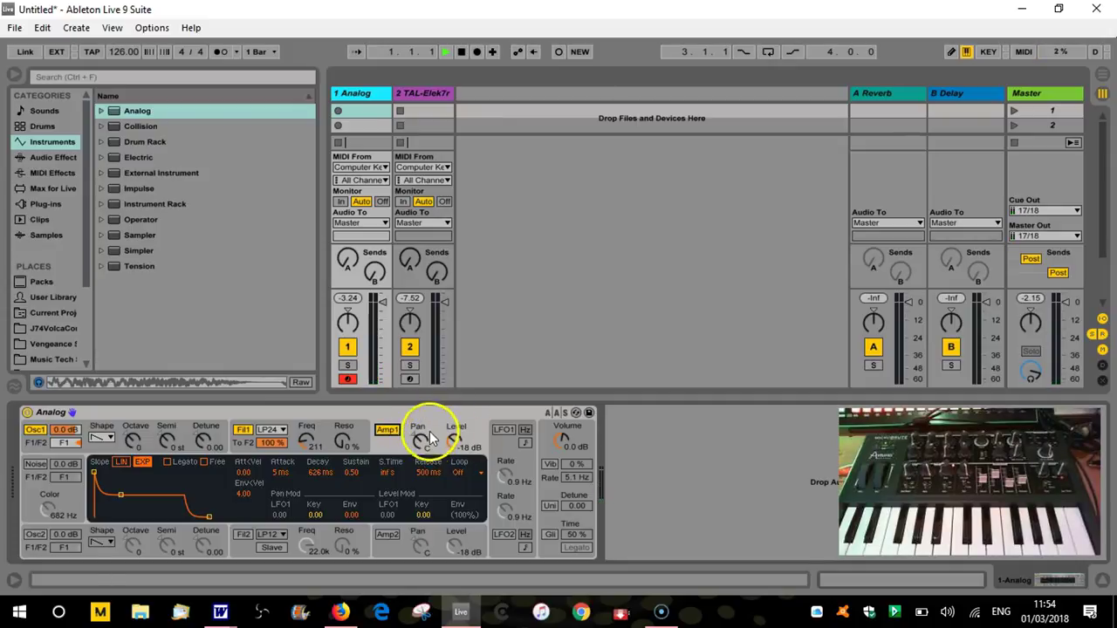
pyautogui.moveTo(465, 447)
pyautogui.mouseDown()
pyautogui.moveTo(465, 405)
pyautogui.moveTo(453, 446)
pyautogui.mouseUp()
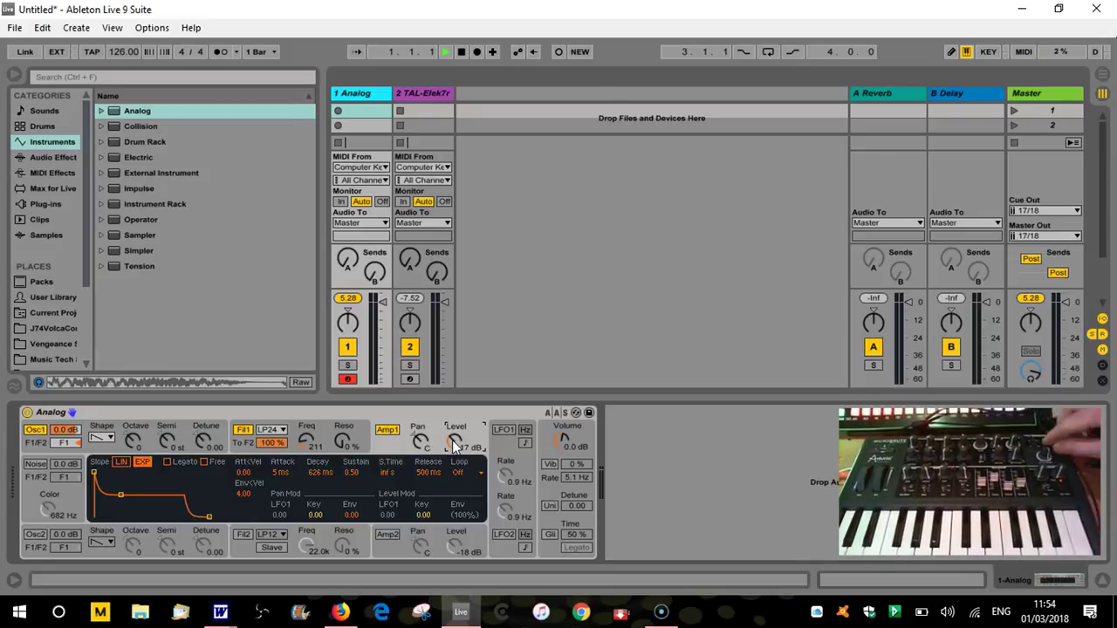
pyautogui.click(417, 436)
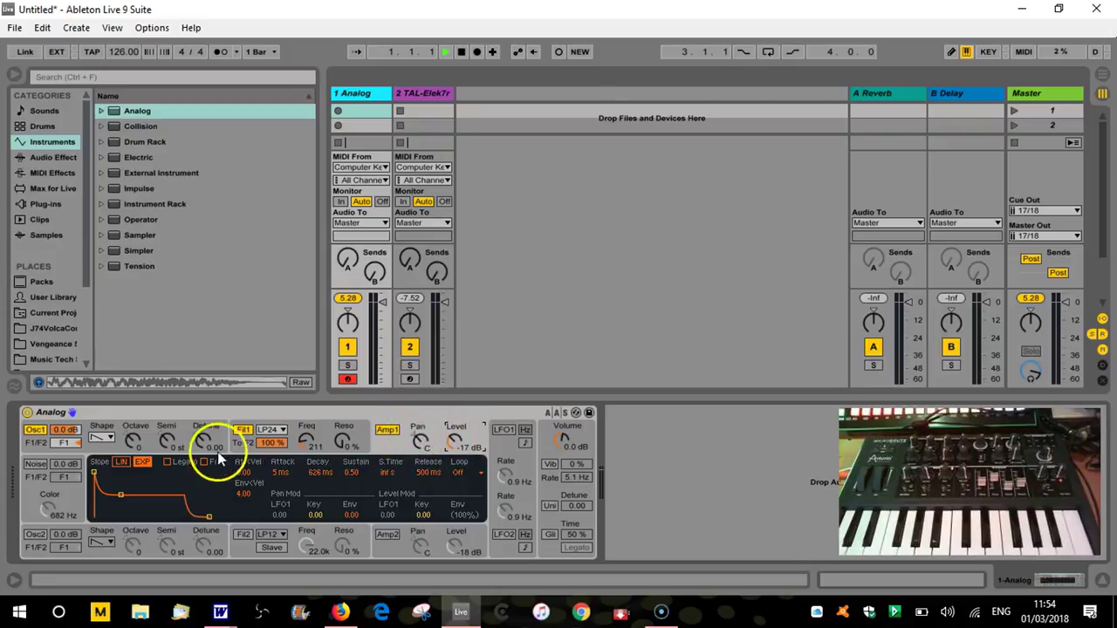
# Step: Bring up the TAL-Elek7ro synth of the second track, adjust its mixer volume and reposition its window
pyautogui.click(427, 96)
pyautogui.moveTo(736, 169); pyautogui.dragTo(458, 105)
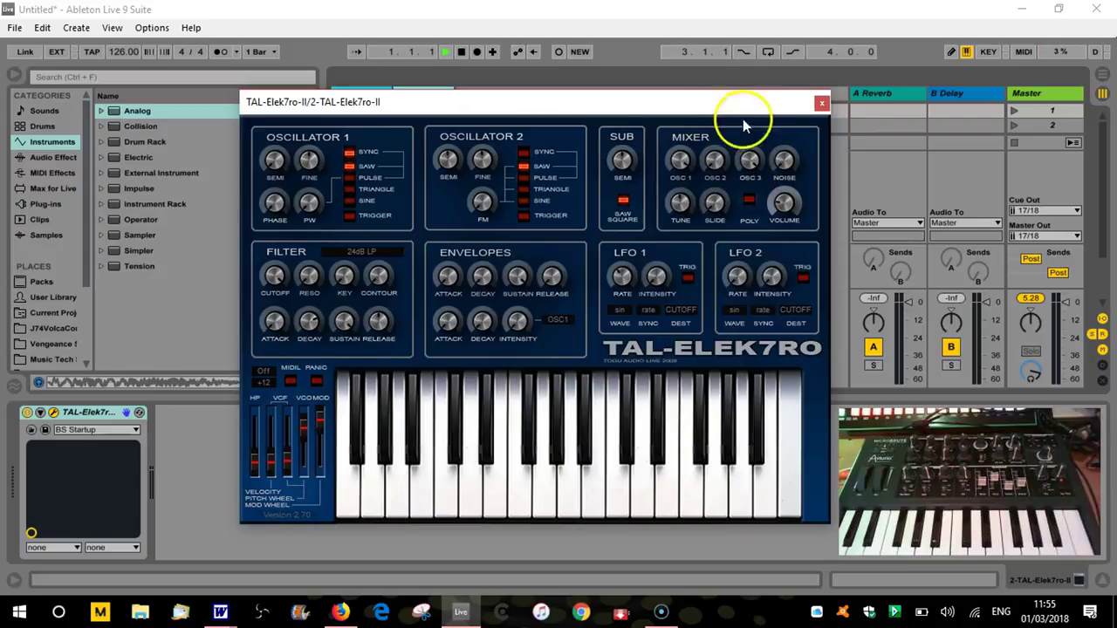
pyautogui.moveTo(714, 113); pyautogui.dragTo(773, 119)
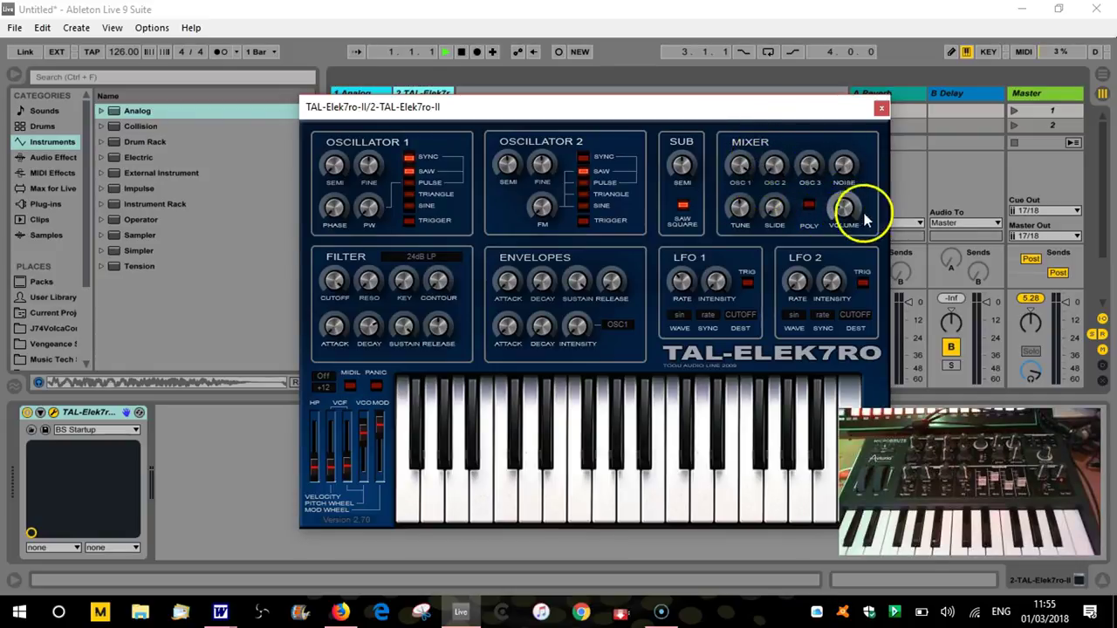
pyautogui.moveTo(843, 202); pyautogui.dragTo(840, 209)
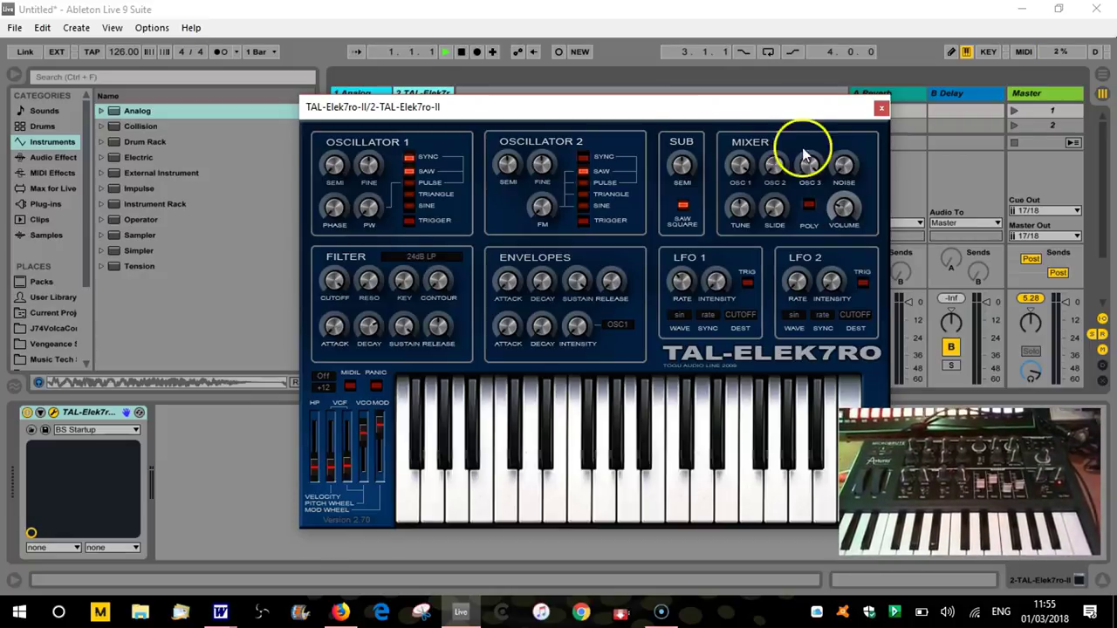
pyautogui.moveTo(690, 109); pyautogui.dragTo(713, 142)
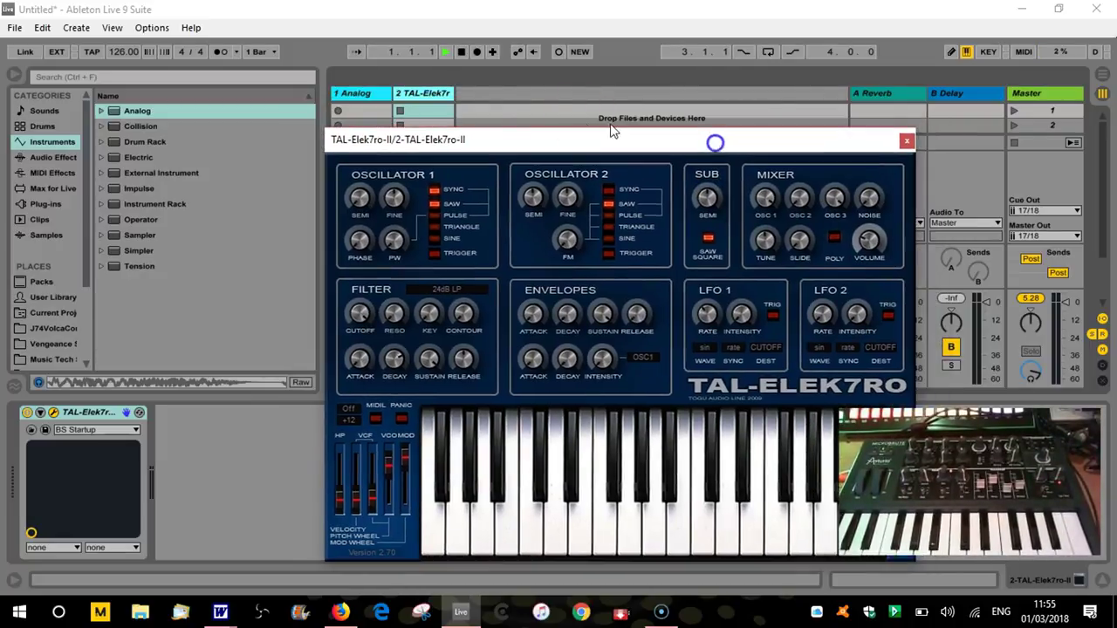
# Step: Add the Simpler instrument as a new third track beside the TAL-Elek7ro track
pyautogui.click(369, 93)
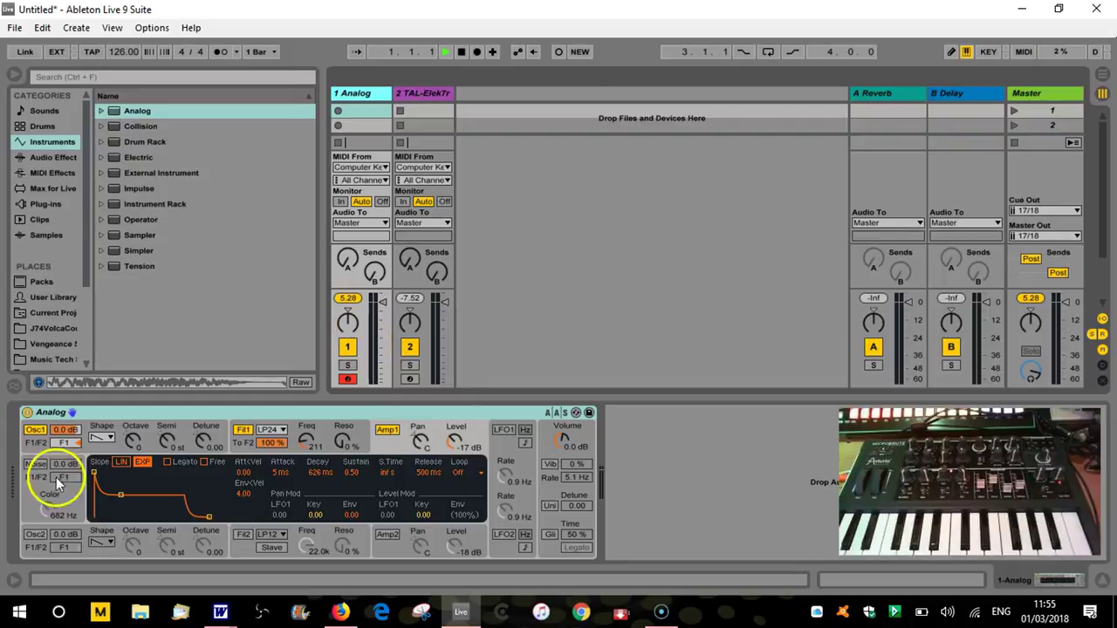
pyautogui.moveTo(130, 252); pyautogui.dragTo(528, 100)
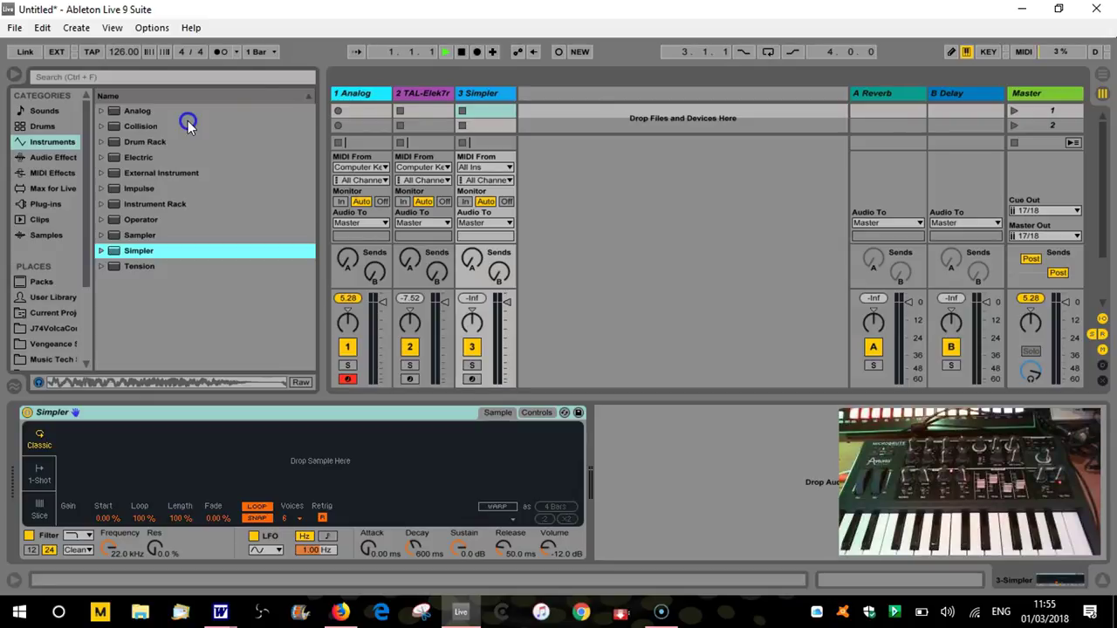
pyautogui.click(484, 92)
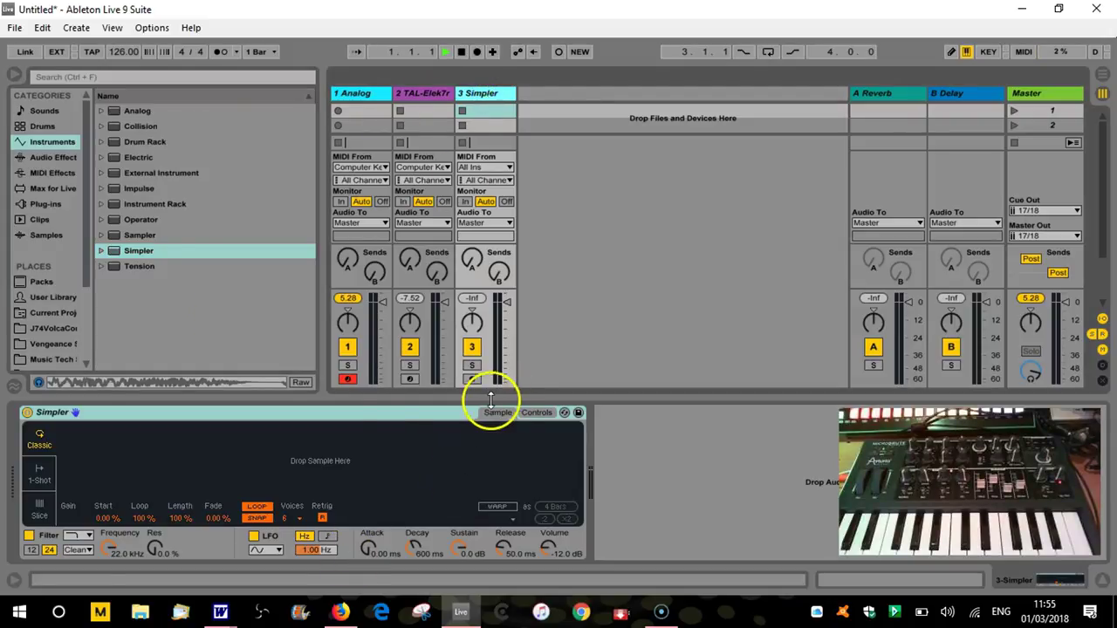
# Step: Load the Modular Church Organ preset from Simpler's Pad folder and show the instrument's envelope controls
pyautogui.click(100, 253)
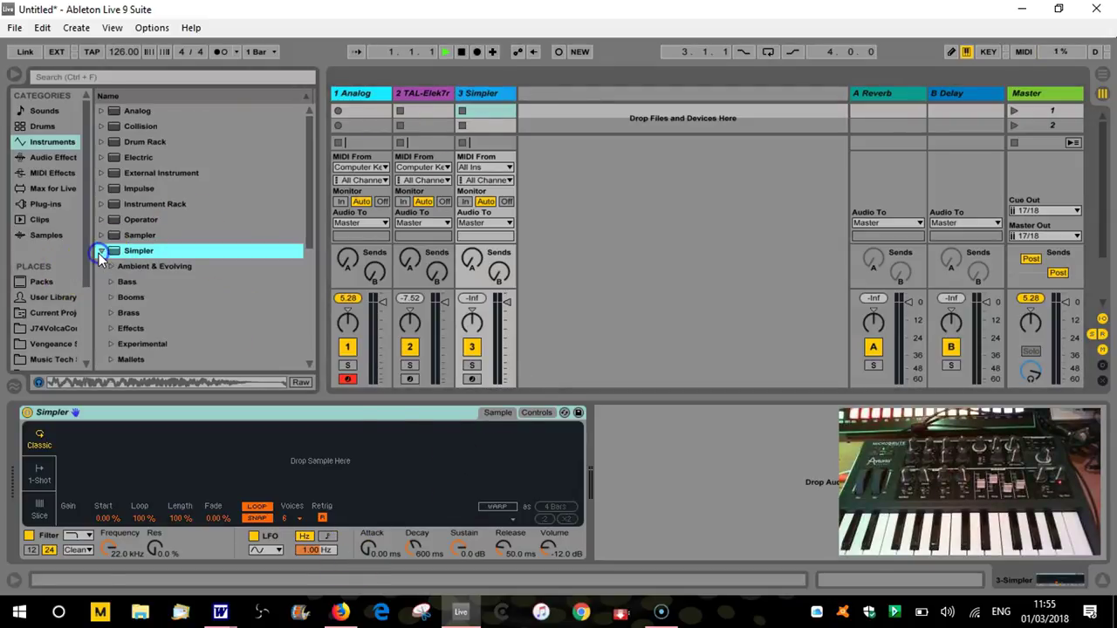
pyautogui.scroll(-3, 178, 318)
pyautogui.click(112, 280)
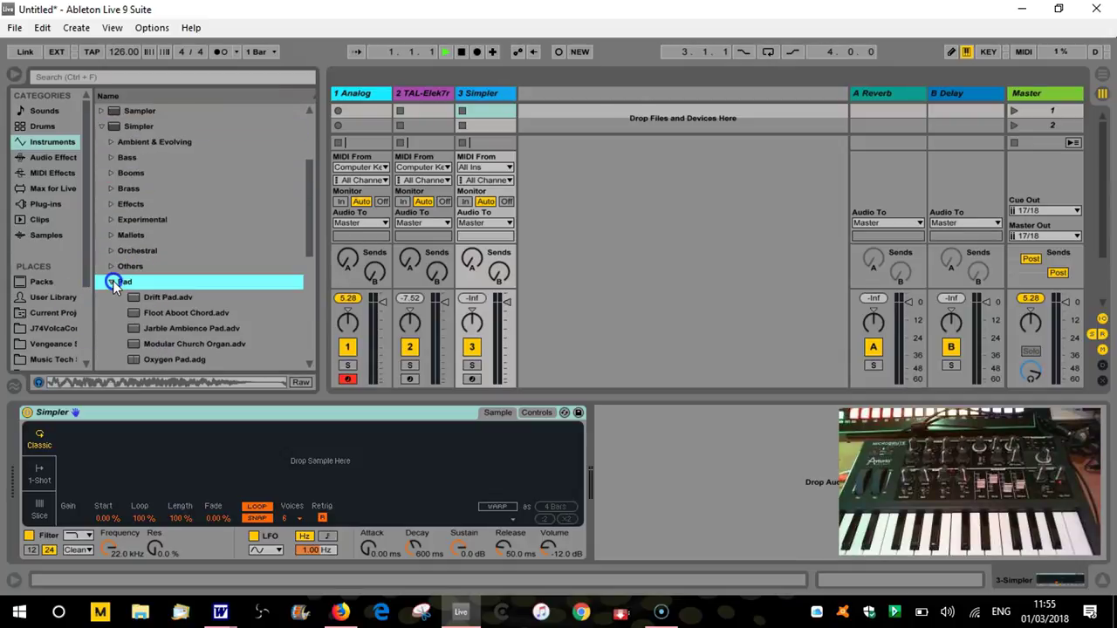
pyautogui.scroll(-3, 205, 316)
pyautogui.doubleClick(188, 298)
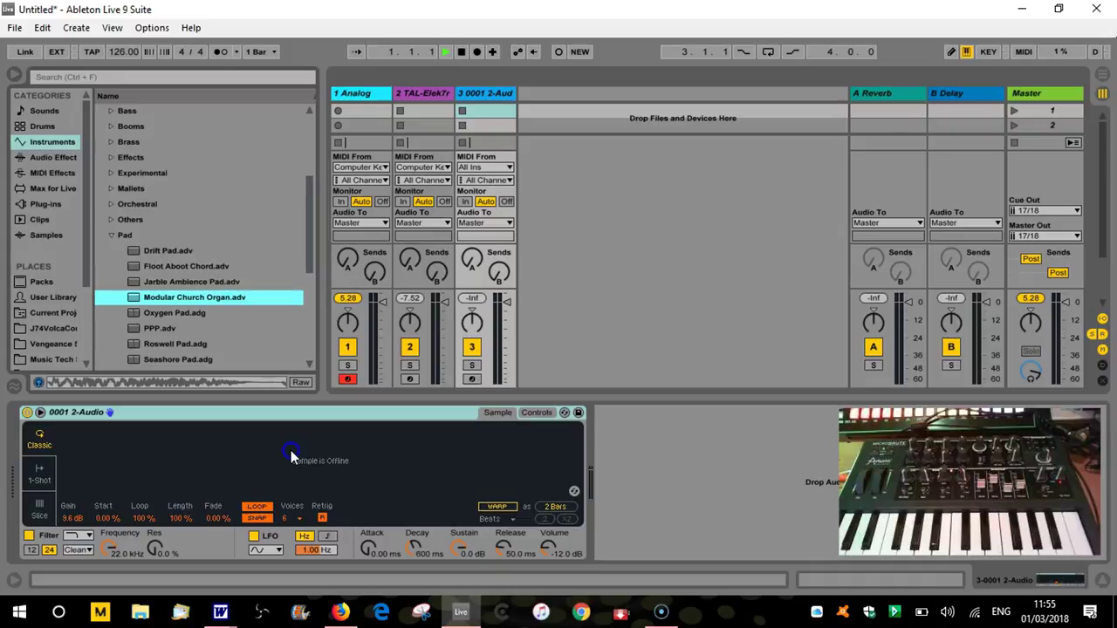
pyautogui.moveTo(187, 299); pyautogui.dragTo(202, 413)
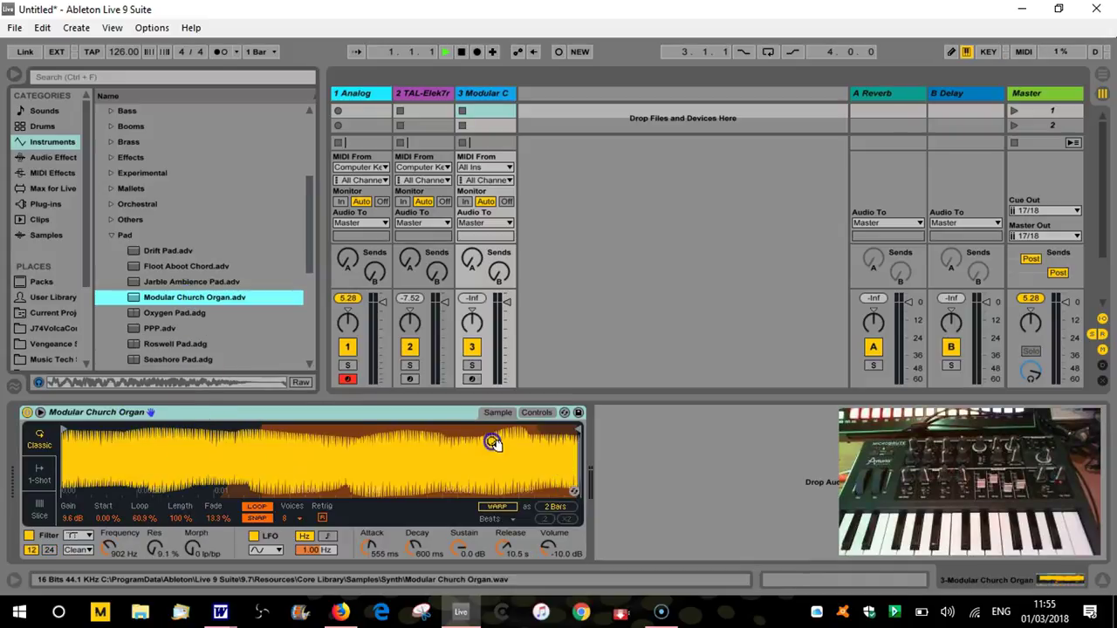
pyautogui.click(534, 415)
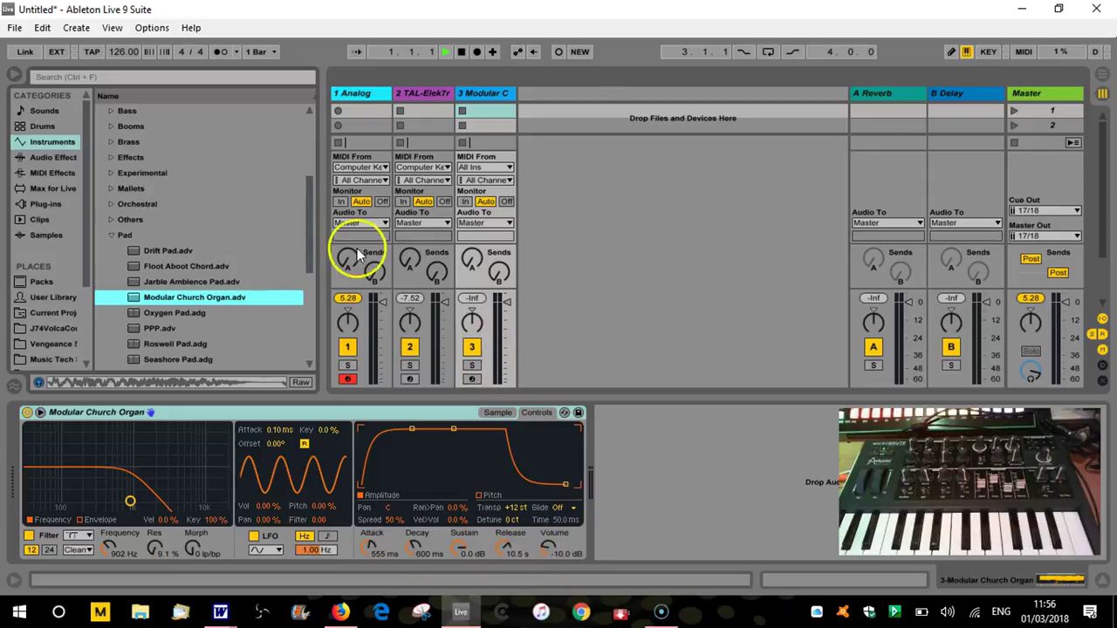
# Step: Reshape the Analog track's Amp1 envelope to an attack of 196 ms, a decay of 7.29 s and a sustain of 0.49
pyautogui.click(361, 110)
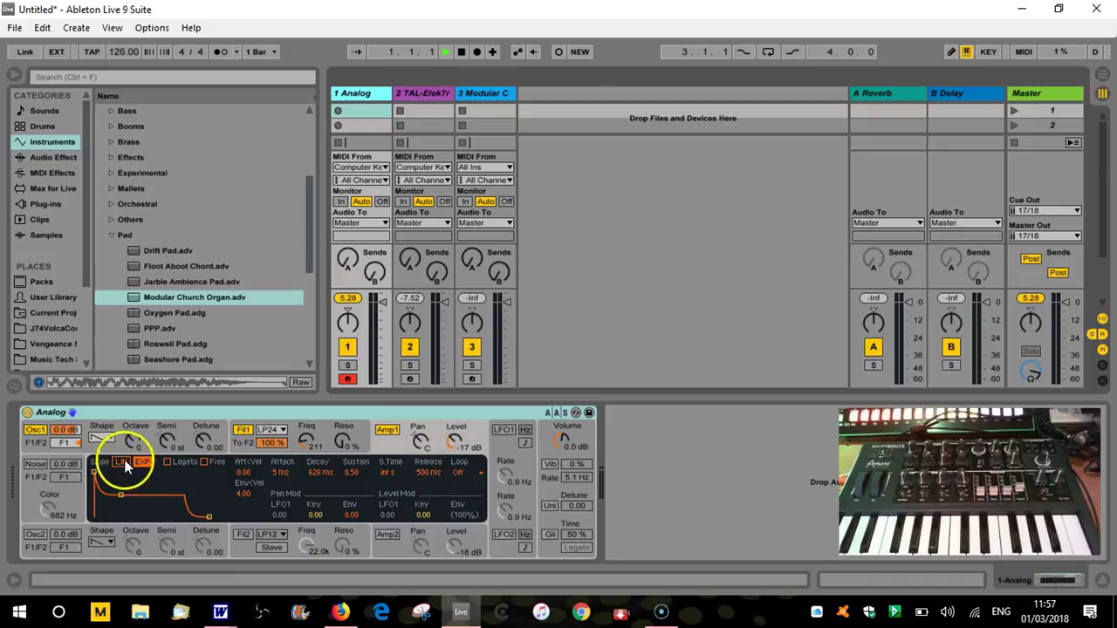
pyautogui.moveTo(94, 472)
pyautogui.mouseDown()
pyautogui.moveTo(164, 485)
pyautogui.moveTo(104, 472)
pyautogui.mouseUp()
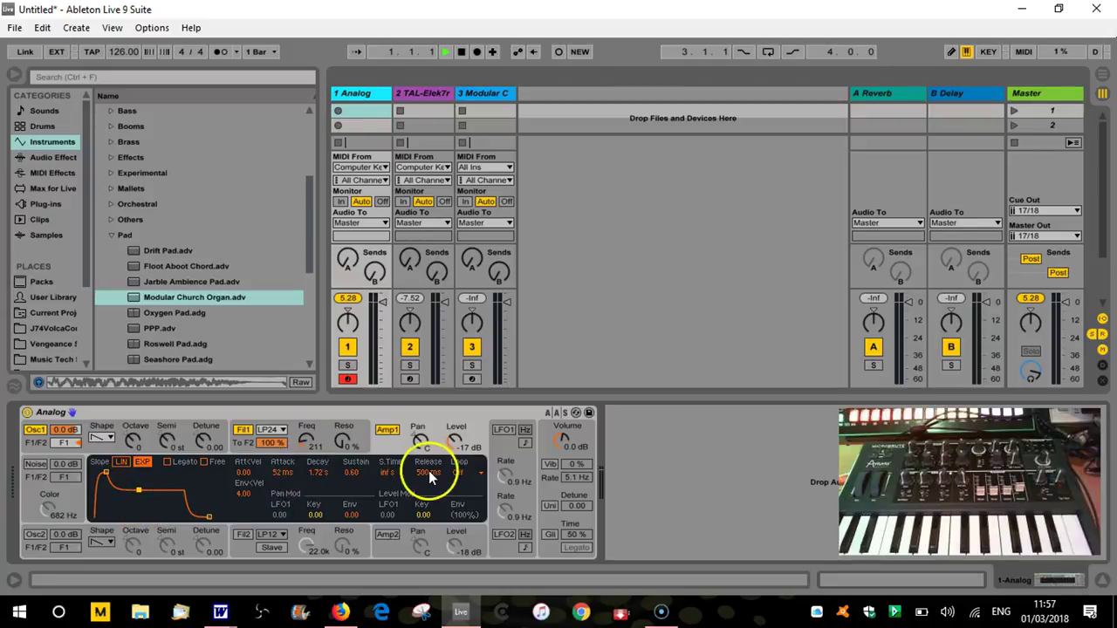
pyautogui.click(142, 461)
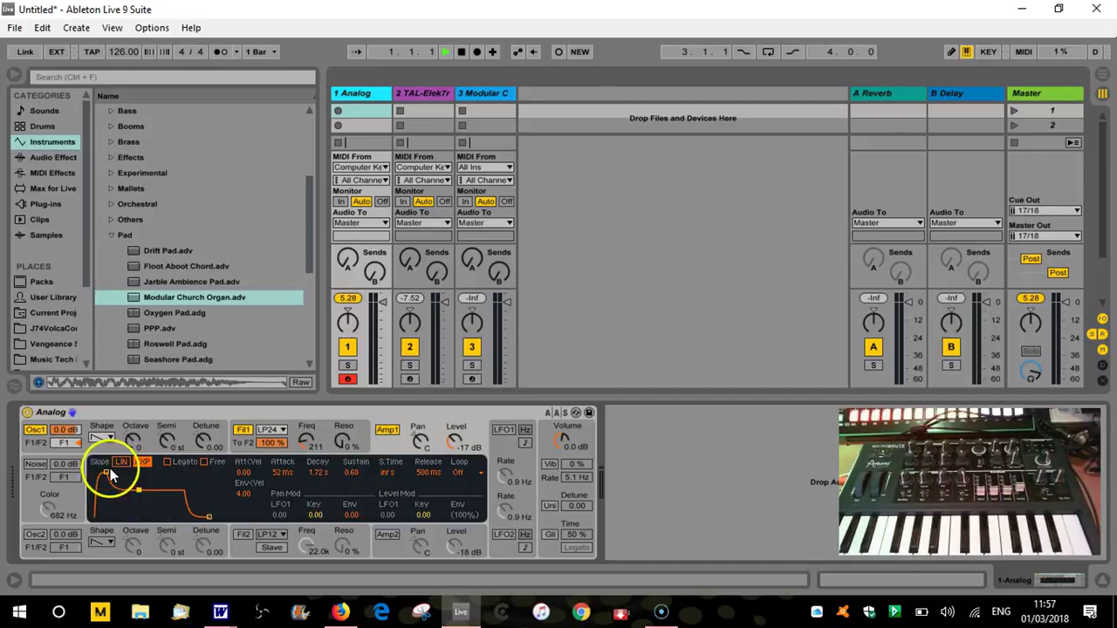
pyautogui.click(143, 463)
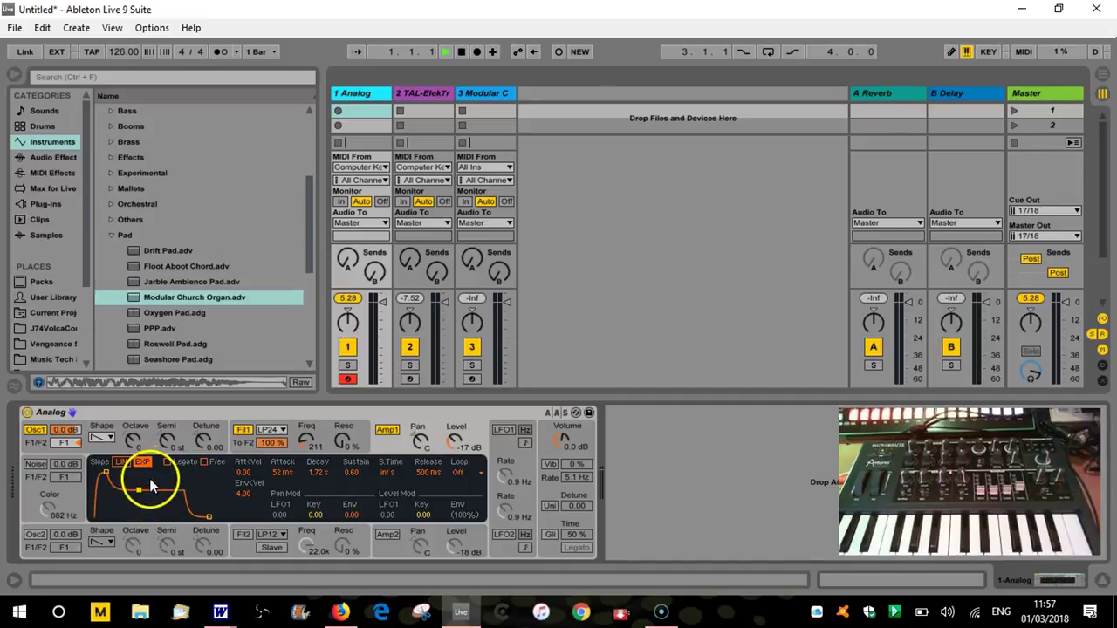
pyautogui.moveTo(109, 475); pyautogui.dragTo(180, 497)
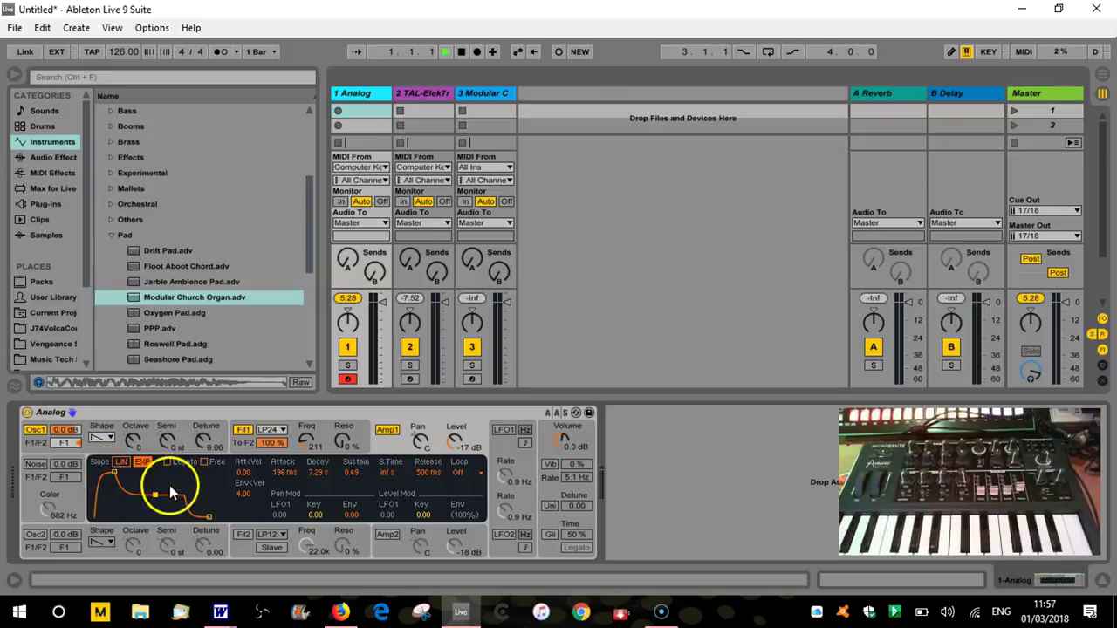
# Step: Compare linear and exponential slopes on the Amp1 envelope, setting decay to 965 ms and sustain to 0.31, and leave the slope linear
pyautogui.click(120, 463)
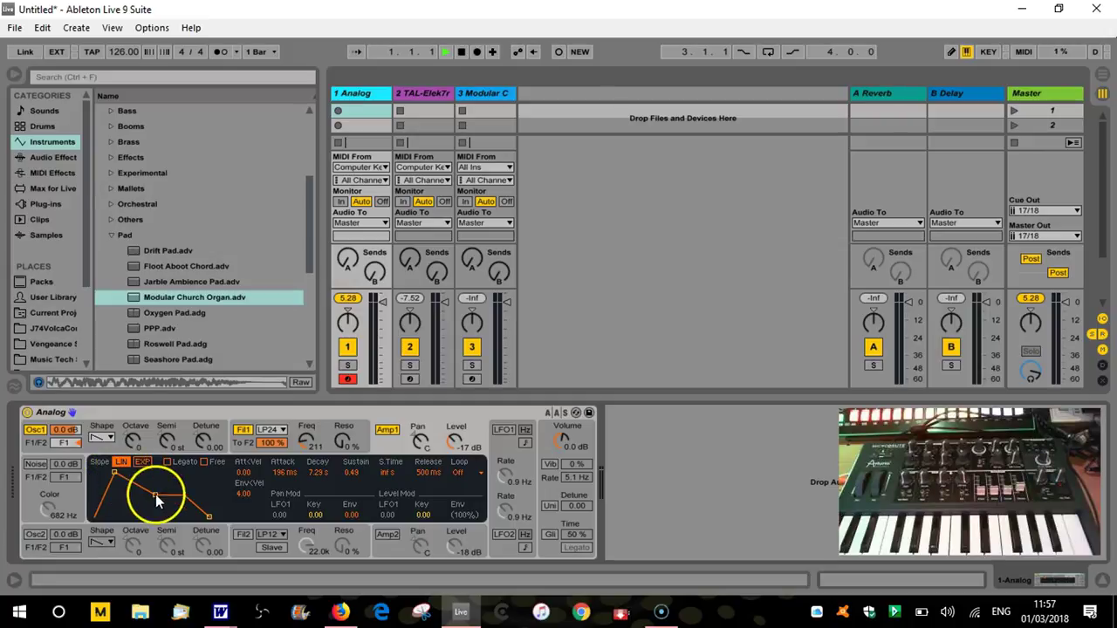
pyautogui.moveTo(155, 494); pyautogui.dragTo(144, 512)
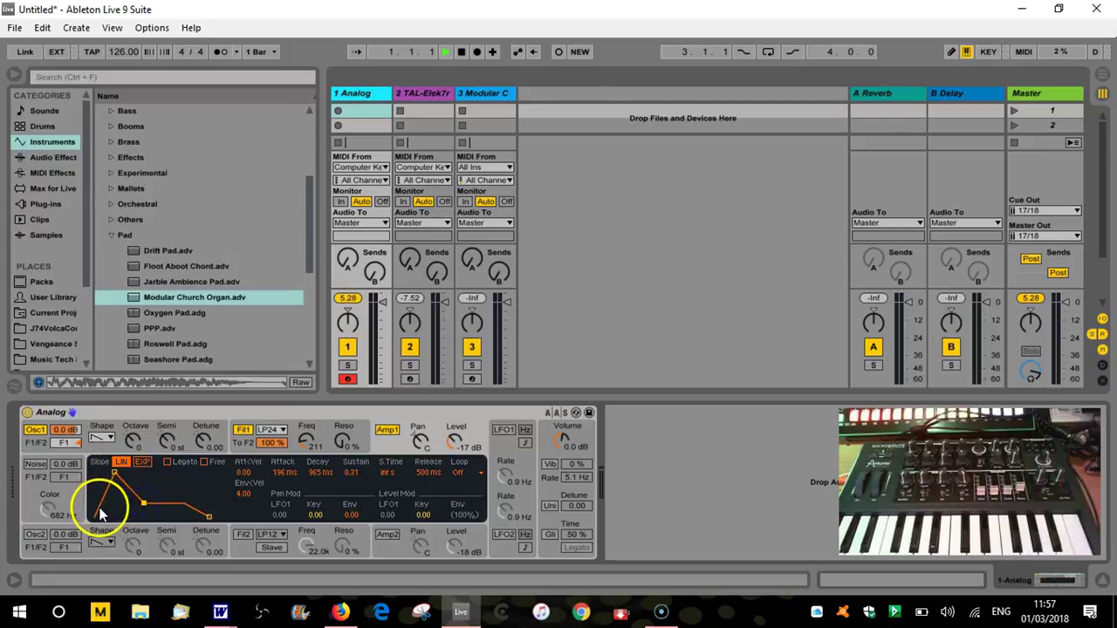
pyautogui.click(142, 463)
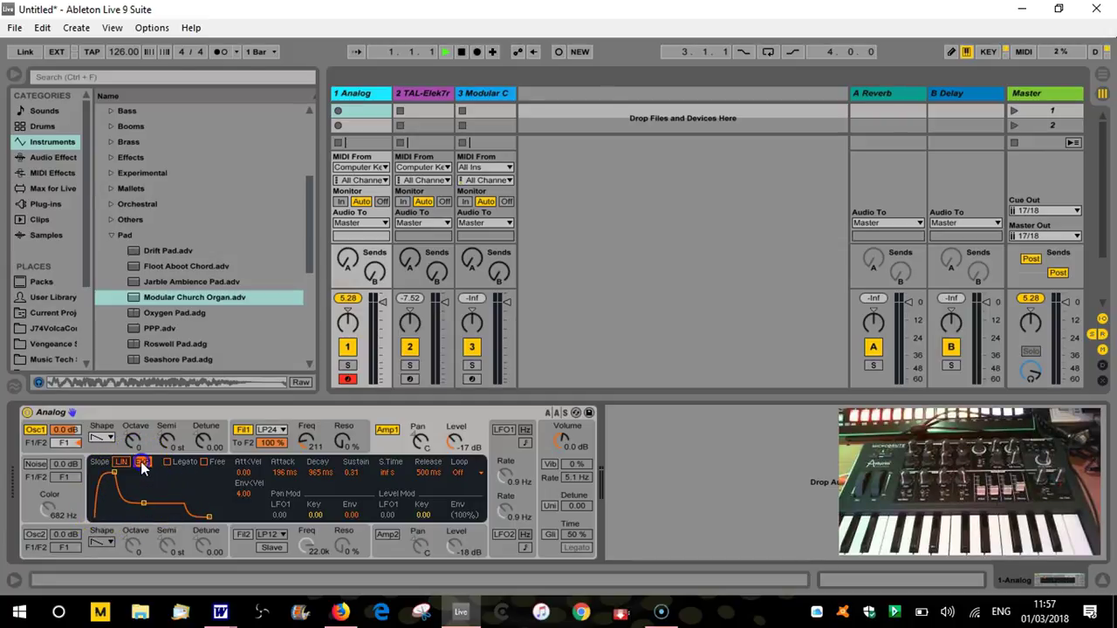
pyautogui.click(119, 463)
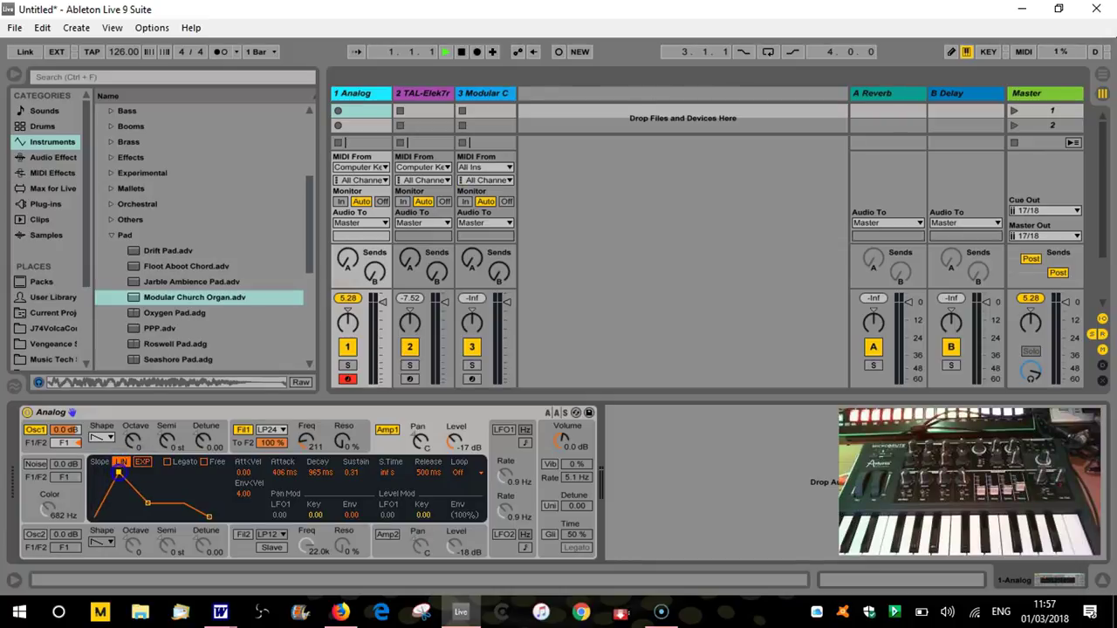
# Step: Try a 5 ms and a 196 ms attack on the Amp1 envelope, ending at 2.99 s attack and 2.30 s decay
pyautogui.moveTo(118, 472); pyautogui.dragTo(93, 472)
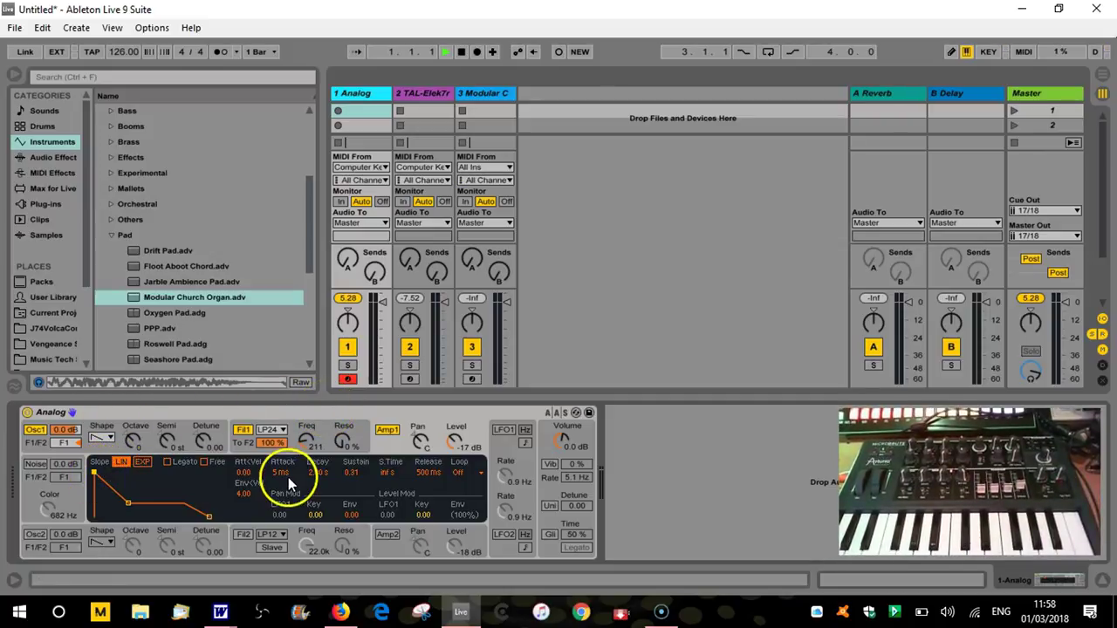
pyautogui.moveTo(285, 473); pyautogui.dragTo(204, 498)
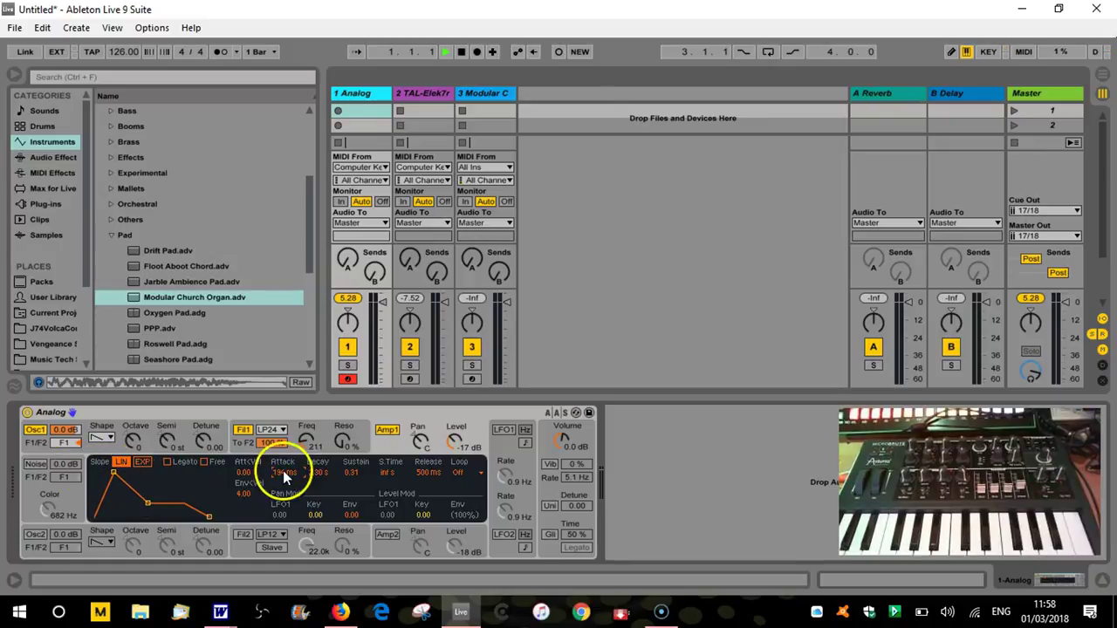
pyautogui.moveTo(284, 472)
pyautogui.mouseDown()
pyautogui.moveTo(285, 456)
pyautogui.moveTo(284, 472)
pyautogui.mouseUp()
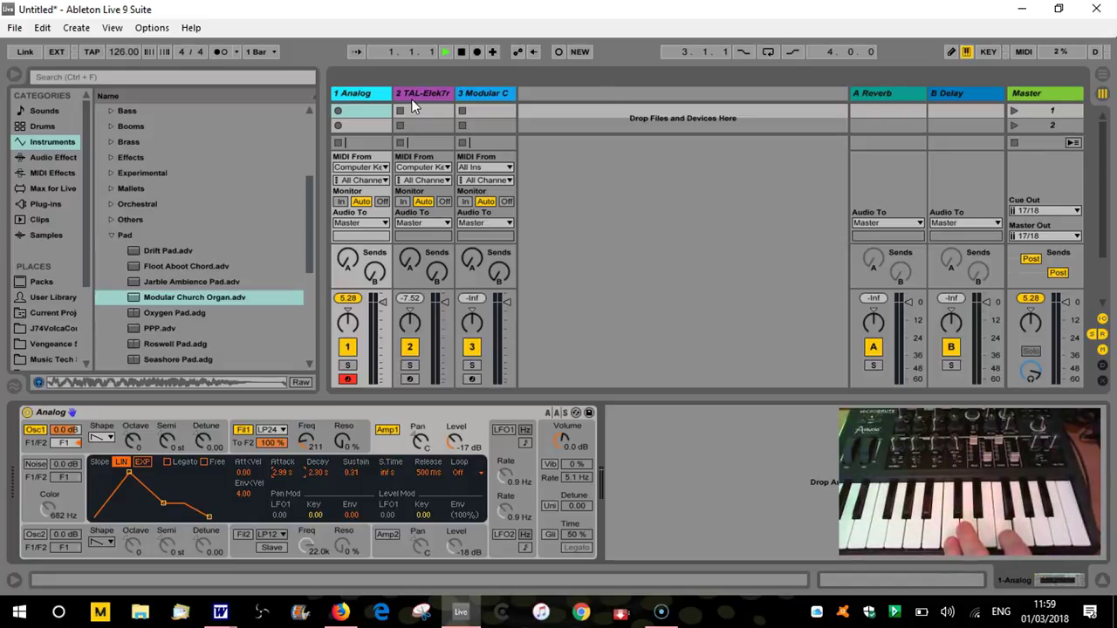
# Step: Check the TAL-Elek7ro synth, set the Modular Church Organ's attack to 16.5 s and arm its track for recording
pyautogui.click(429, 91)
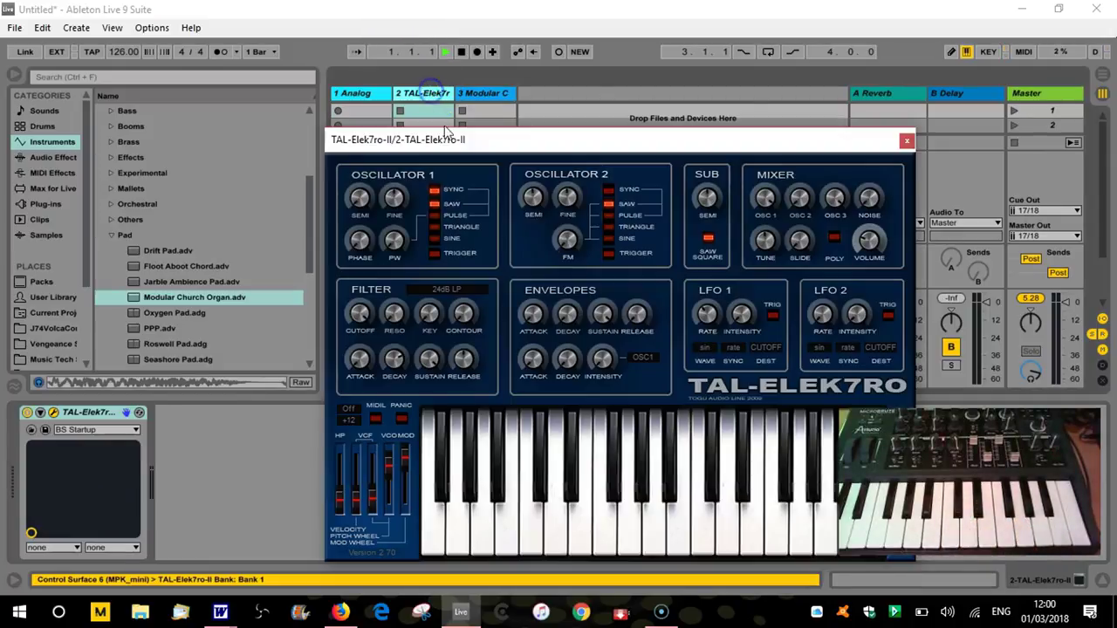
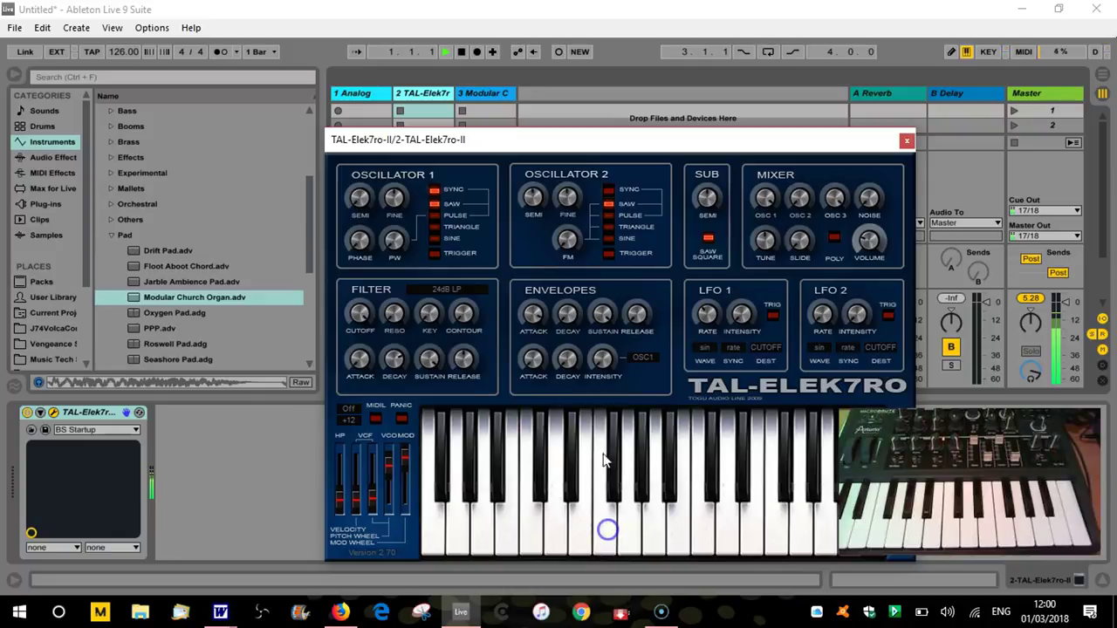
pyautogui.click(487, 92)
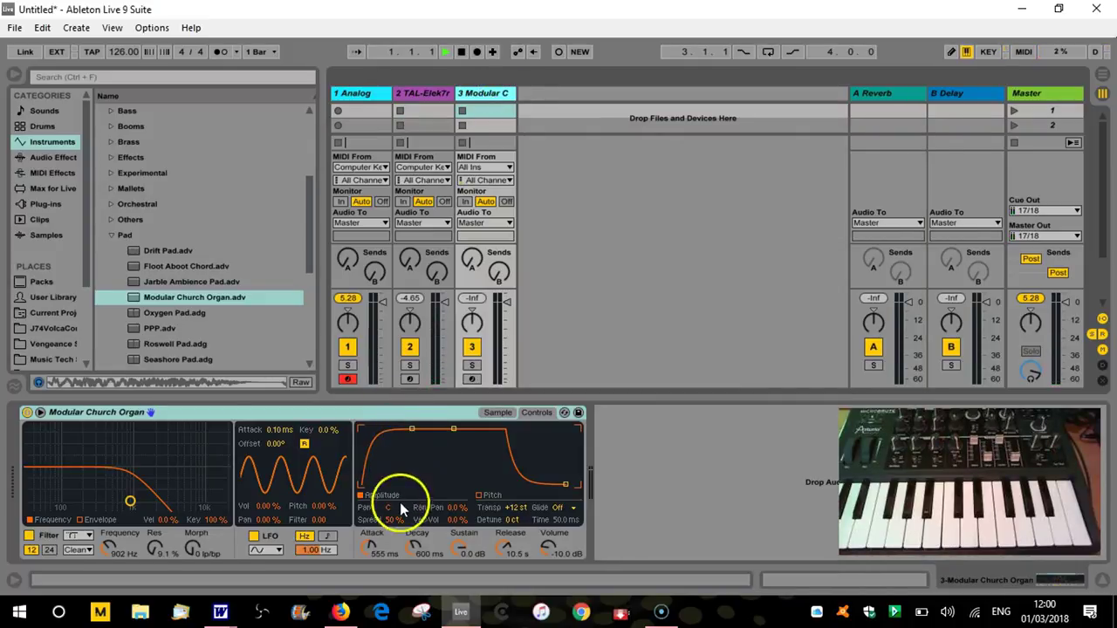
pyautogui.moveTo(368, 549); pyautogui.dragTo(449, 442)
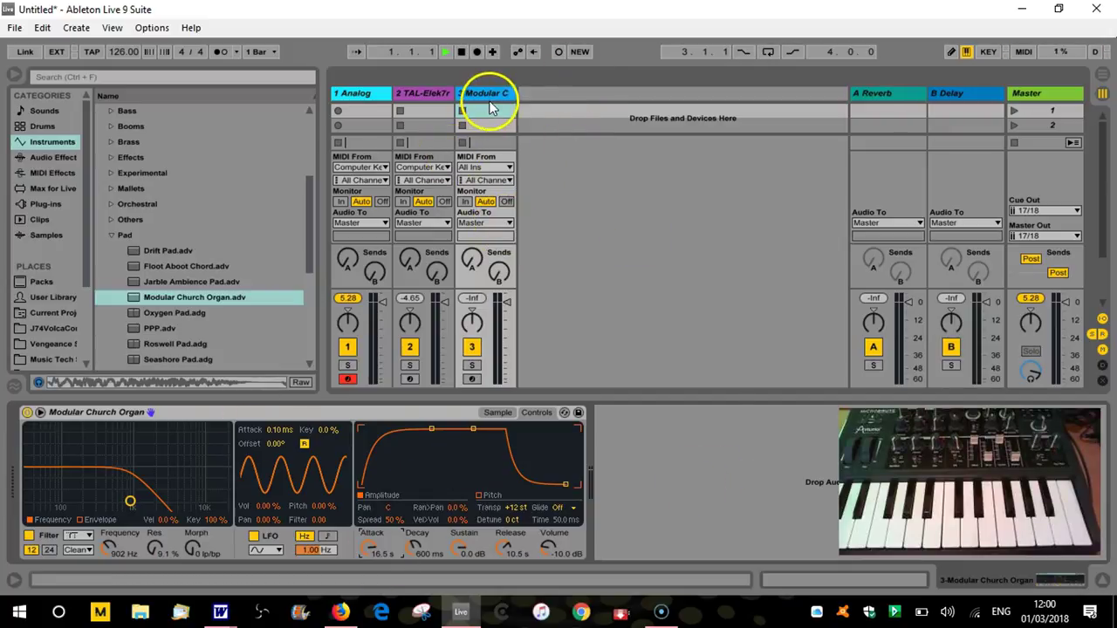
pyautogui.click(472, 378)
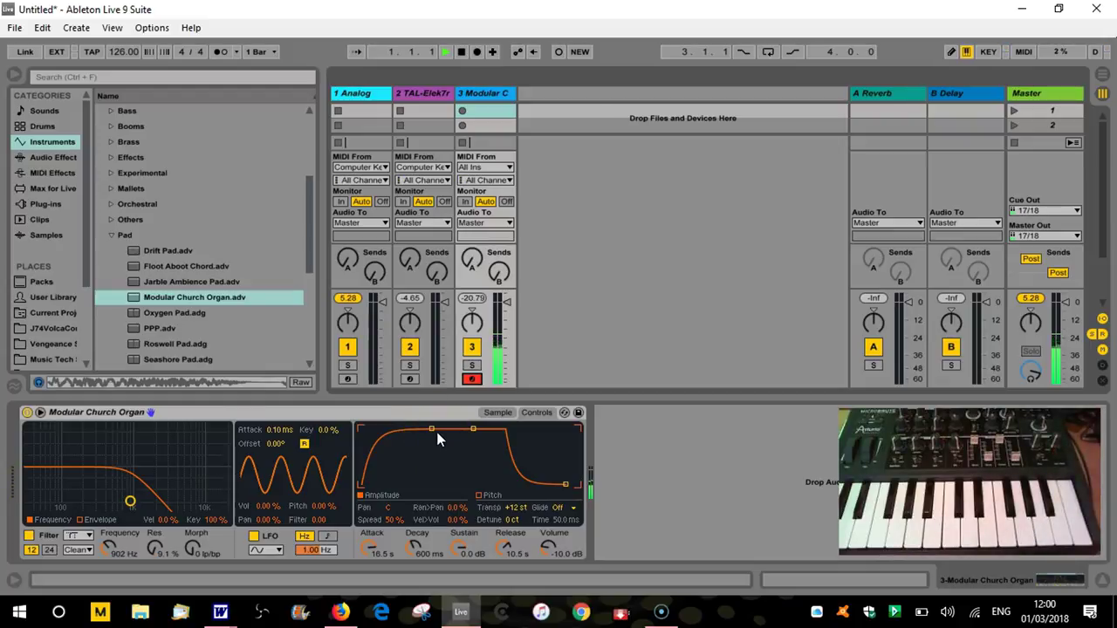
# Step: Set the Modular Church Organ's release to 278 ms and bring up the Analog track's instrument
pyautogui.moveTo(565, 486); pyautogui.dragTo(542, 484)
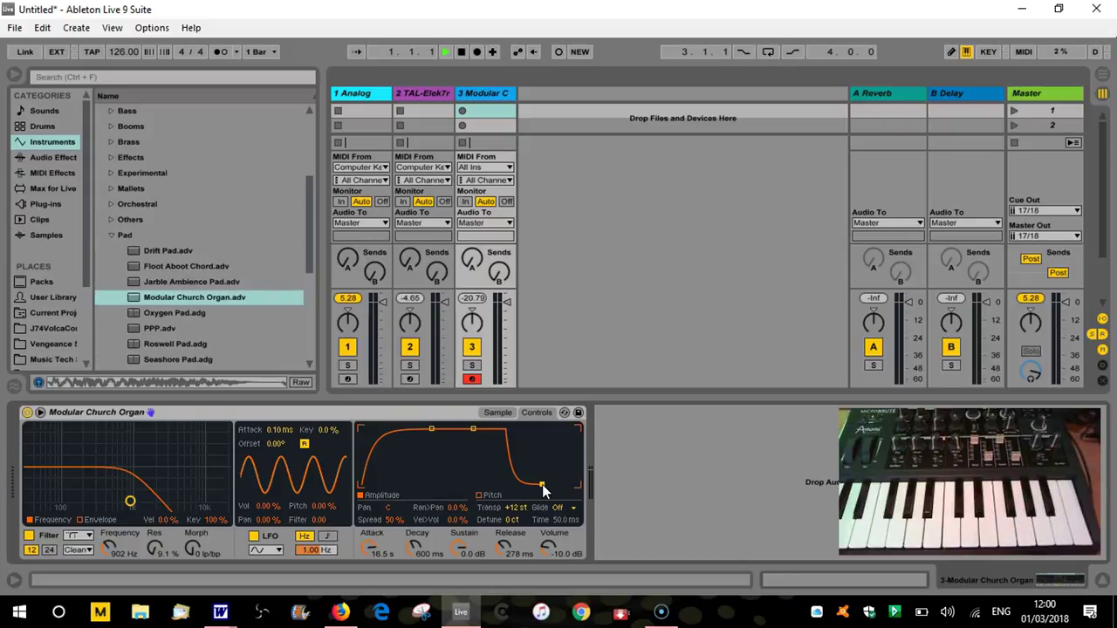
pyautogui.click(351, 90)
pyautogui.click(440, 250)
pyautogui.click(351, 117)
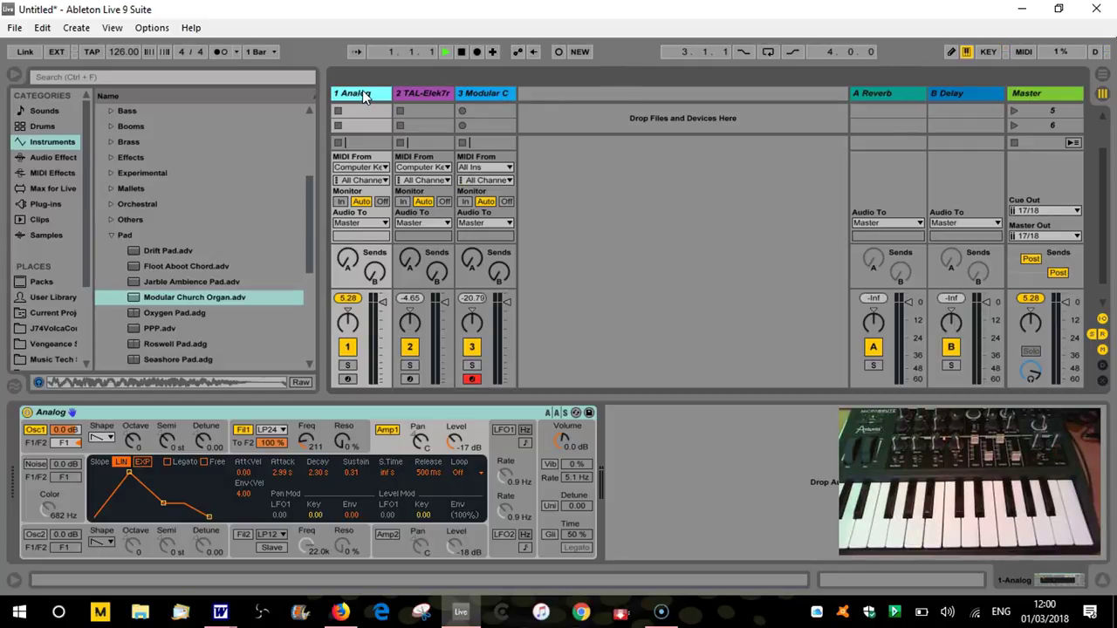
# Step: Reshape the Amp1 envelope to an attack of 196 ms, a decay of 351 ms and a sustain of 0.22
pyautogui.click(142, 461)
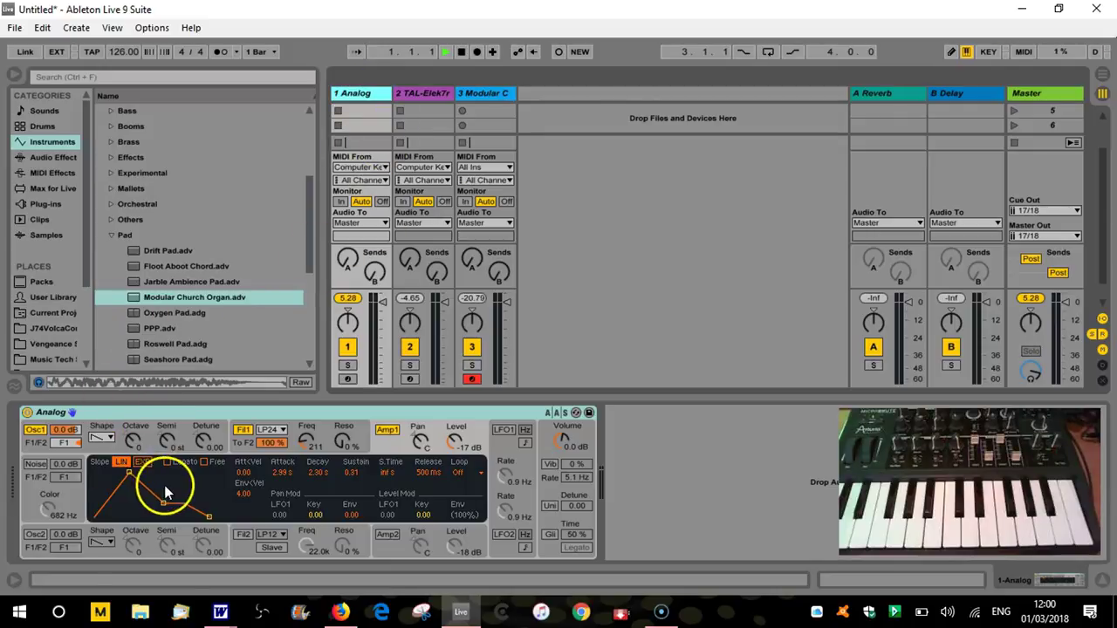
pyautogui.moveTo(165, 504); pyautogui.dragTo(151, 496)
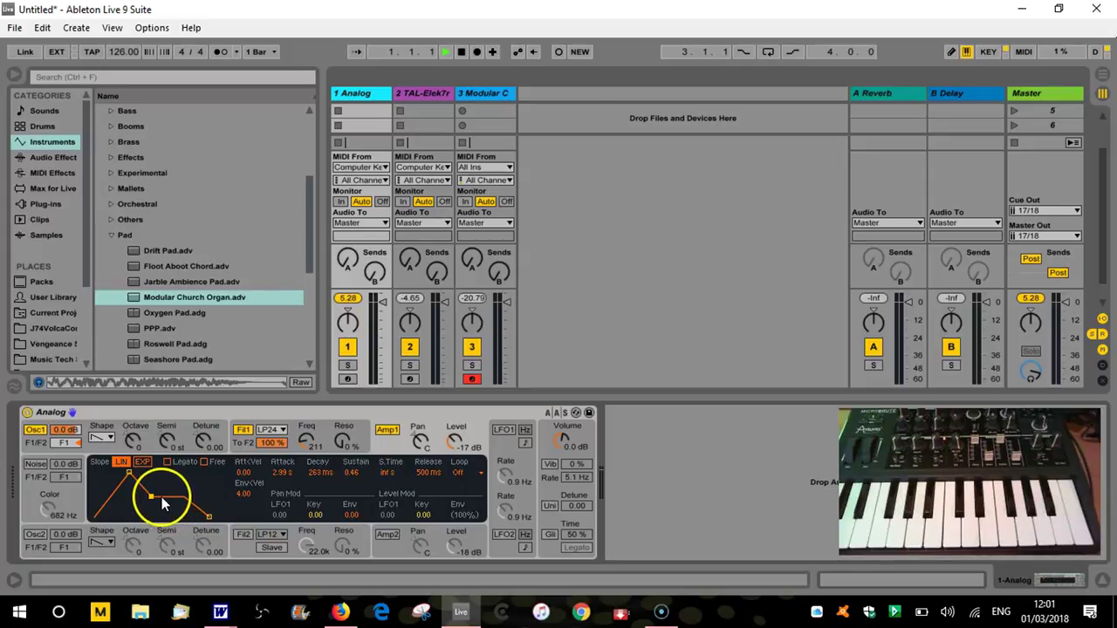
pyautogui.moveTo(151, 501); pyautogui.dragTo(152, 506)
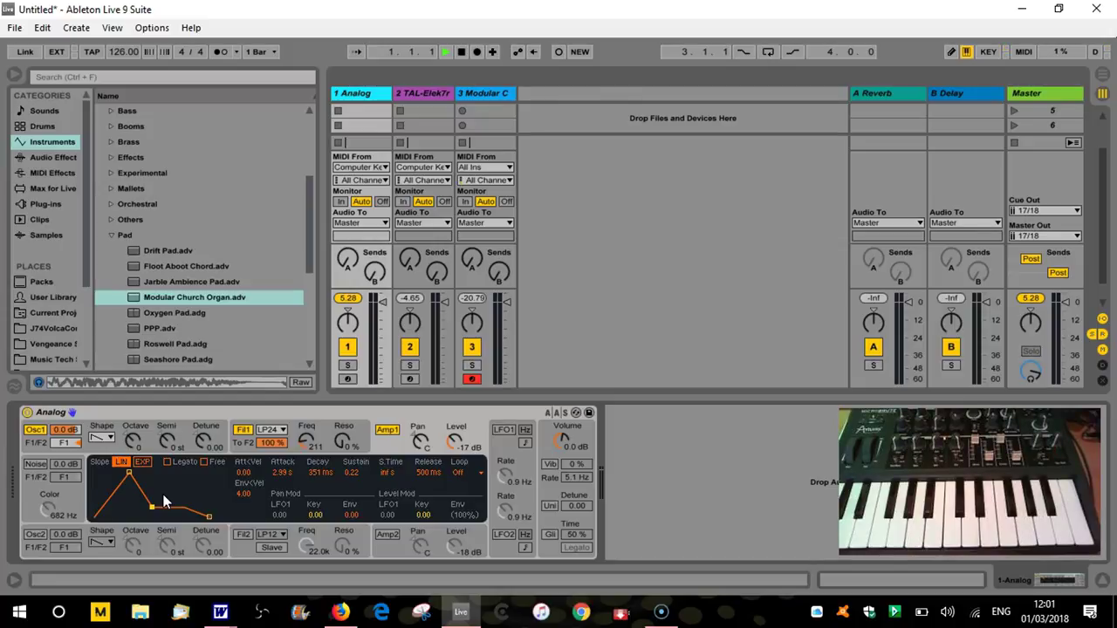
pyautogui.click(111, 515)
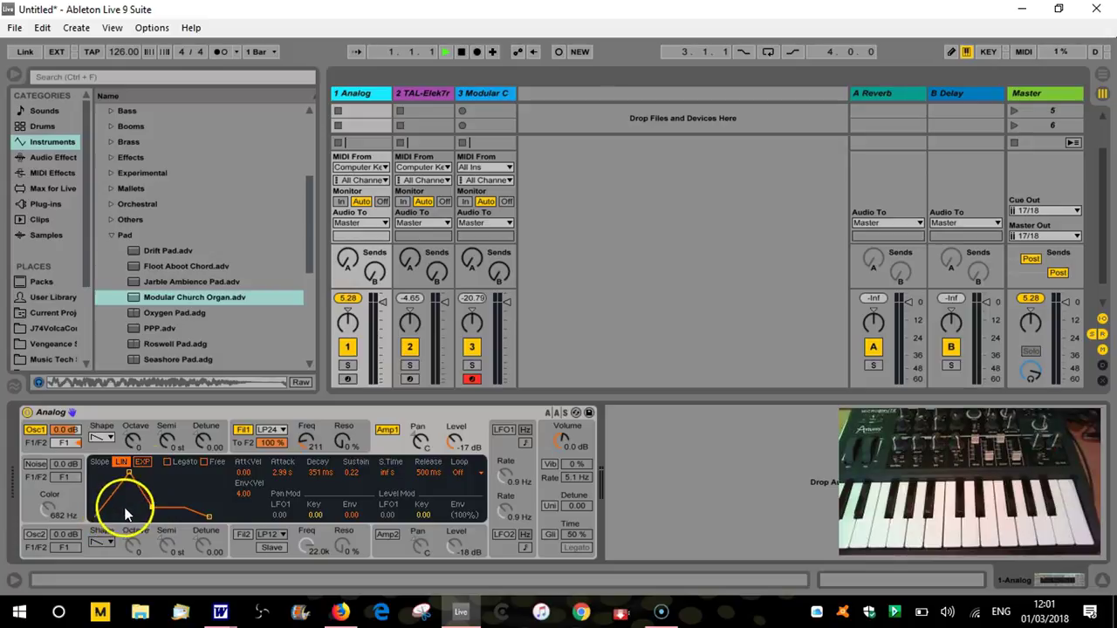
pyautogui.moveTo(130, 472); pyautogui.dragTo(114, 472)
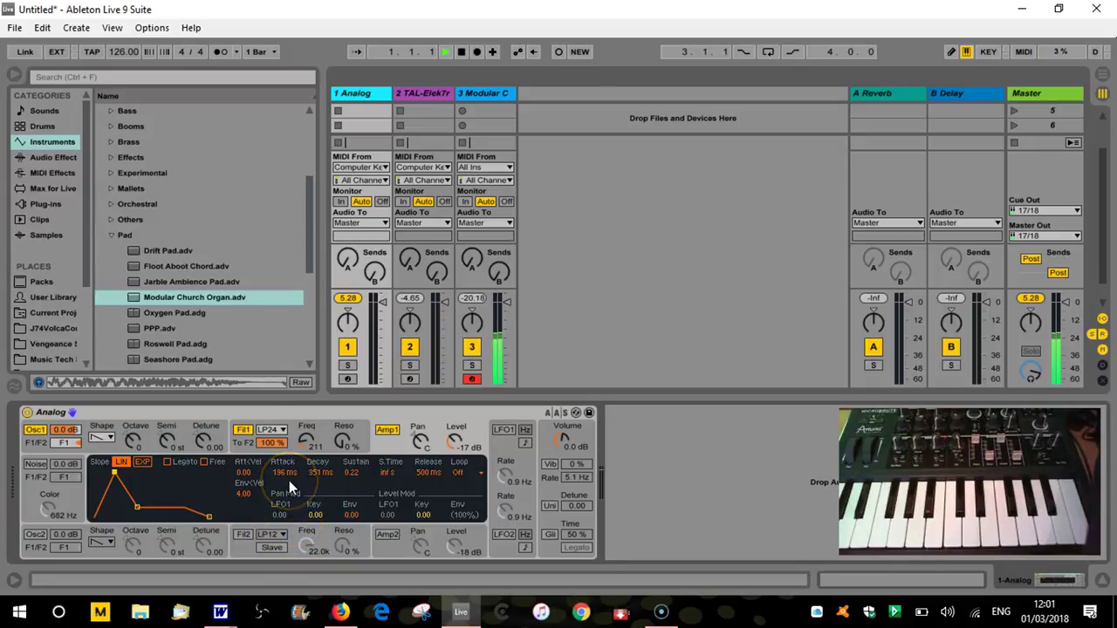
# Step: Arm the Analog track instead of Modular Church Organ and set Amp1's attack to 1.29 s, decay to 2.30 s and sustain to 0.16
pyautogui.click(471, 379)
pyautogui.click(347, 379)
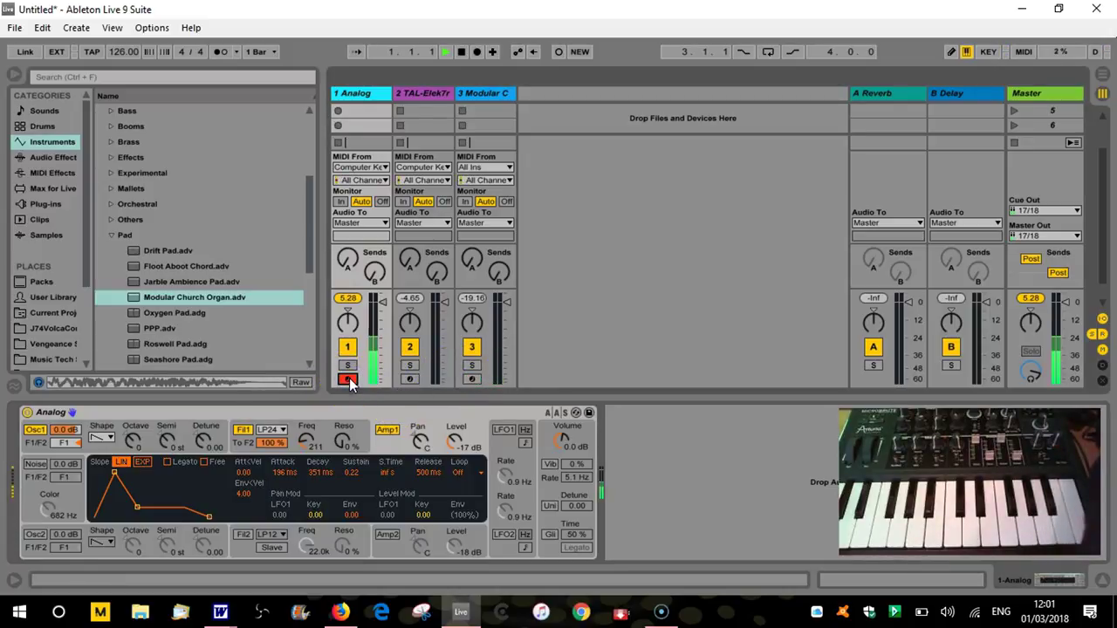
pyautogui.moveTo(100, 478); pyautogui.dragTo(166, 513)
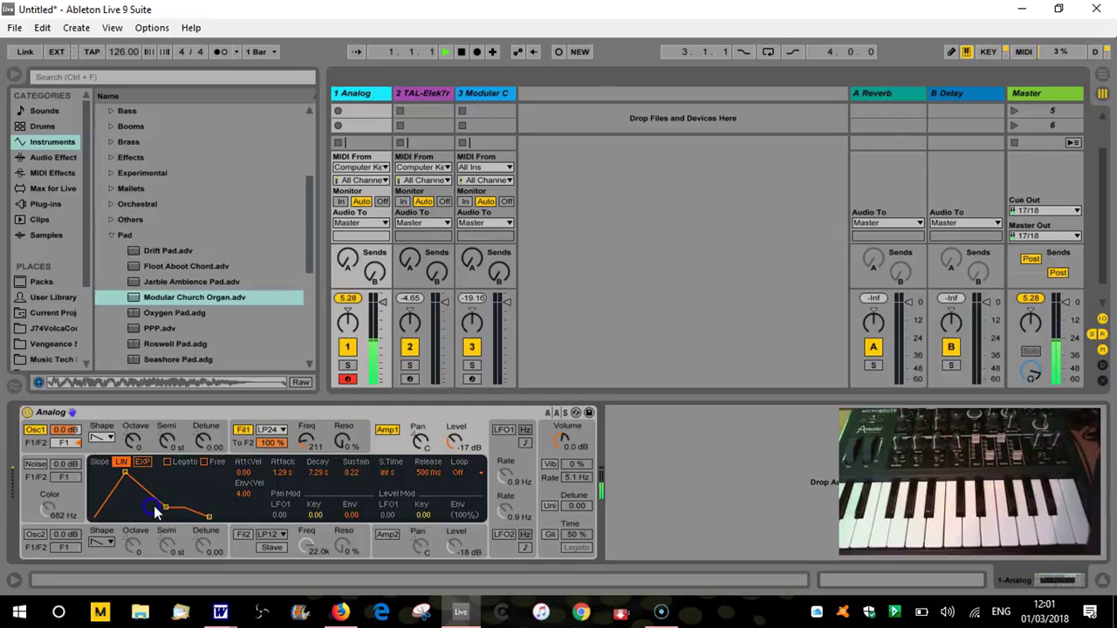
pyautogui.moveTo(165, 510); pyautogui.dragTo(127, 512)
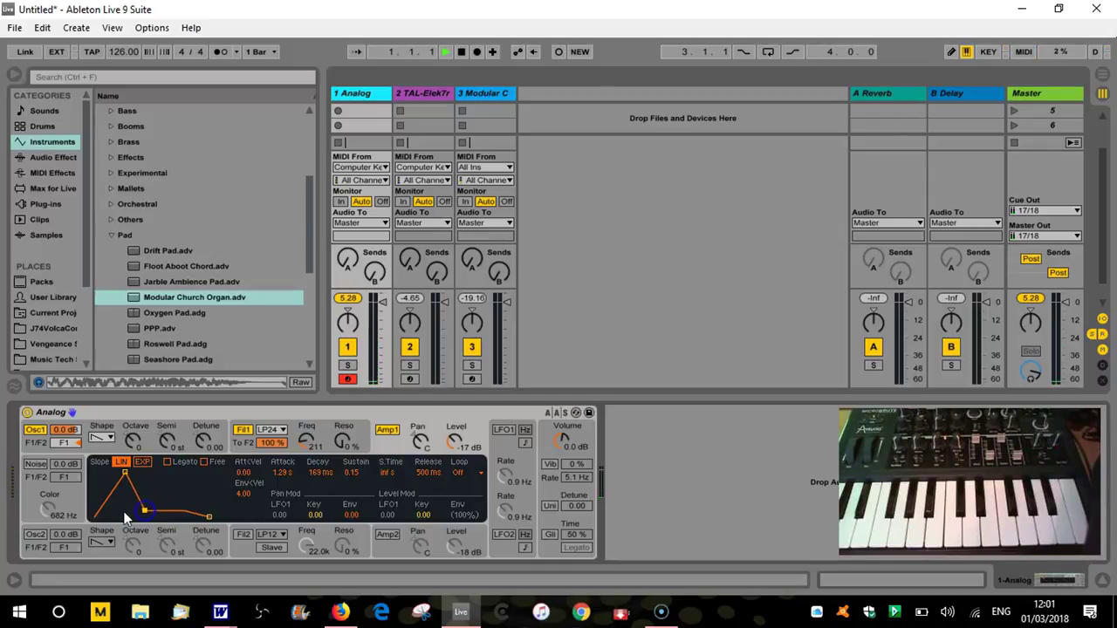
pyautogui.moveTo(129, 473); pyautogui.dragTo(159, 513)
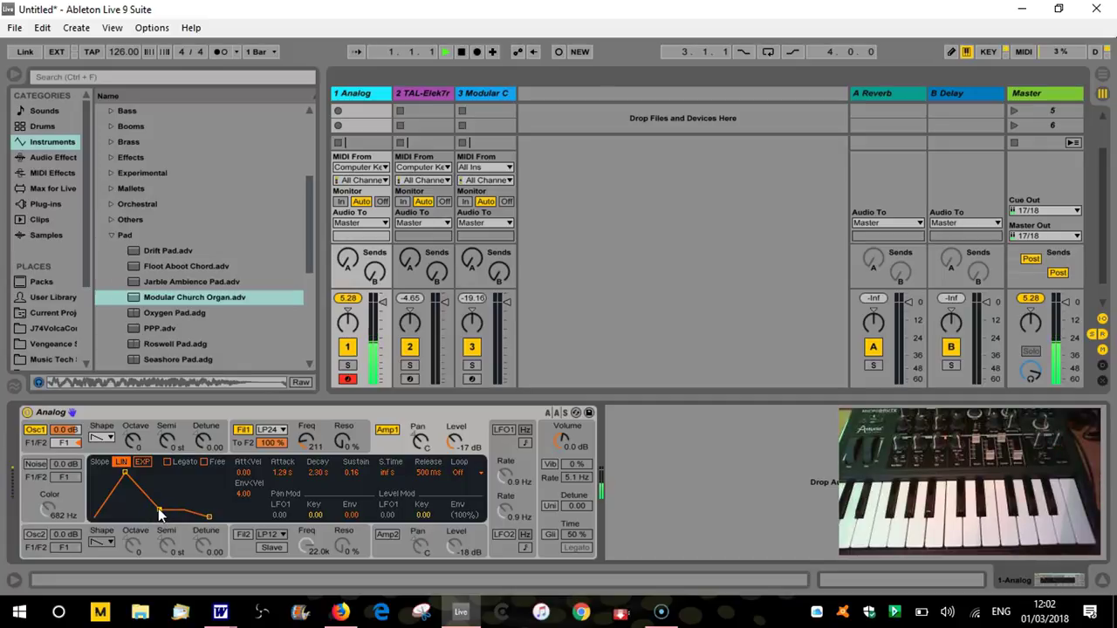
# Step: Try a sustain of 1.00 with an 11.2 s decay on Amp1, ending at 5 ms attack, 126 ms decay and 0.00 sustain
pyautogui.moveTo(161, 513); pyautogui.dragTo(169, 472)
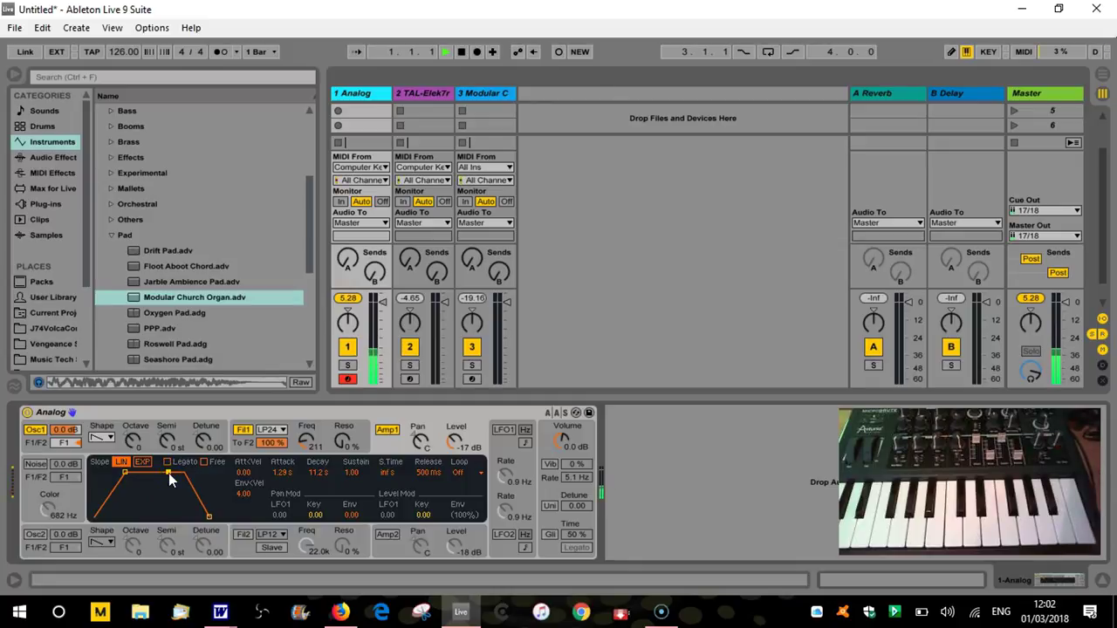
pyautogui.moveTo(168, 473); pyautogui.dragTo(158, 471)
pyautogui.click(145, 461)
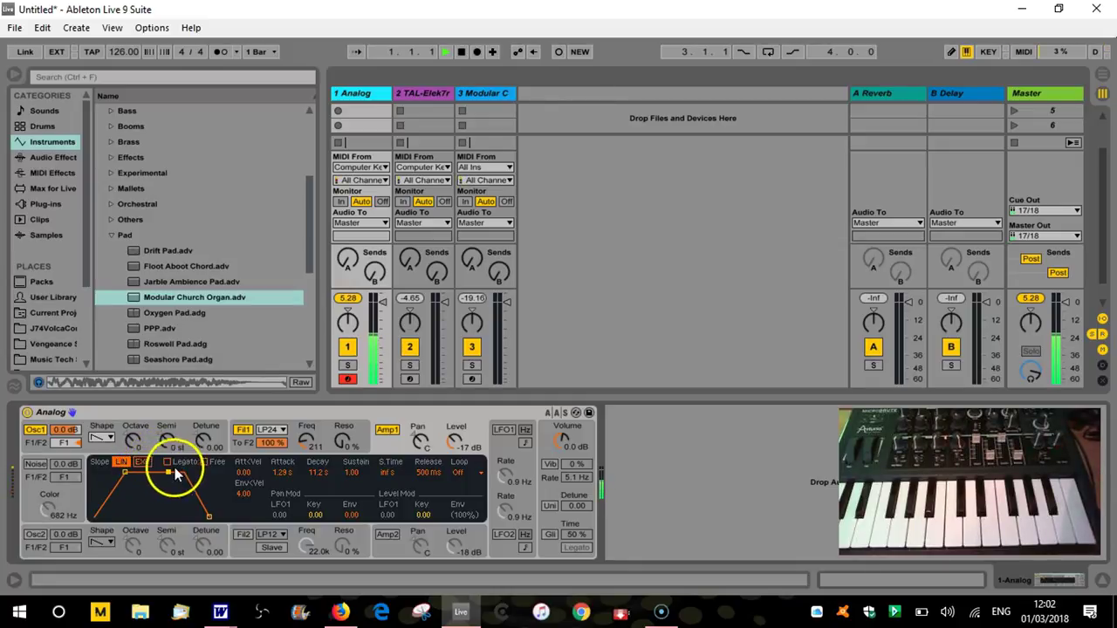
pyautogui.click(169, 477)
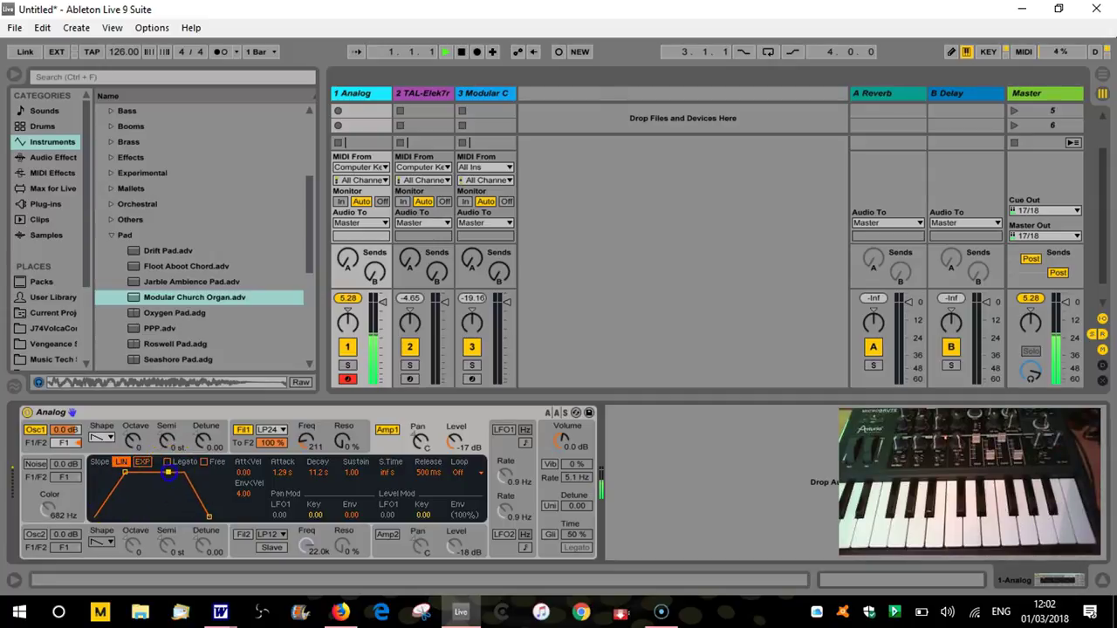
pyautogui.moveTo(167, 472); pyautogui.dragTo(112, 517)
pyautogui.click(153, 482)
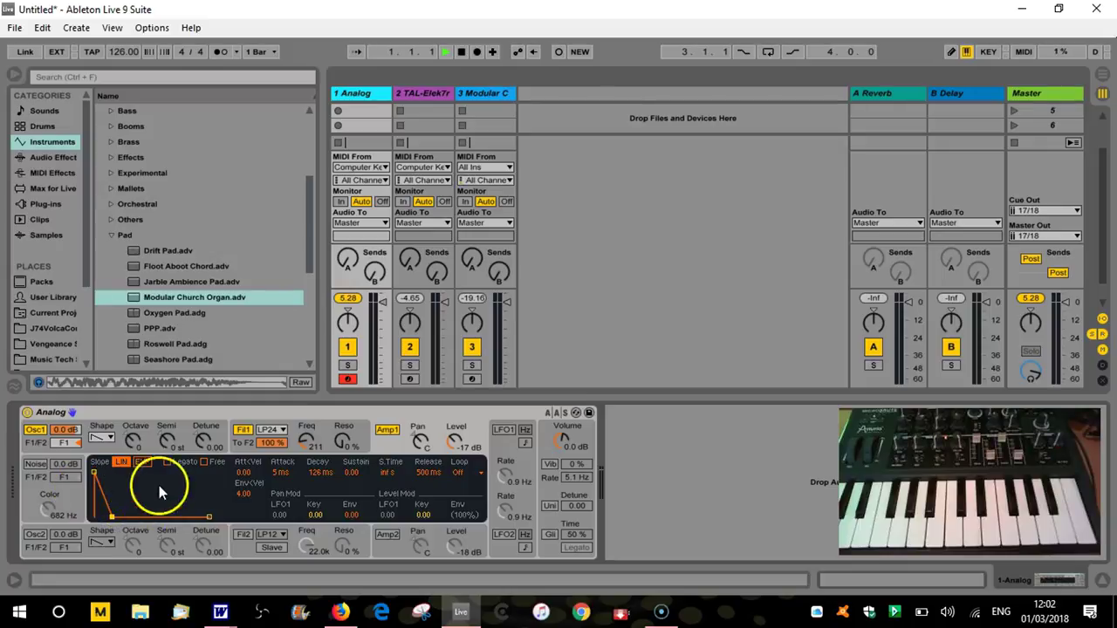
# Step: Switch oscillator 1 to the noise waveform and return to the Amp1 envelope
pyautogui.click(101, 438)
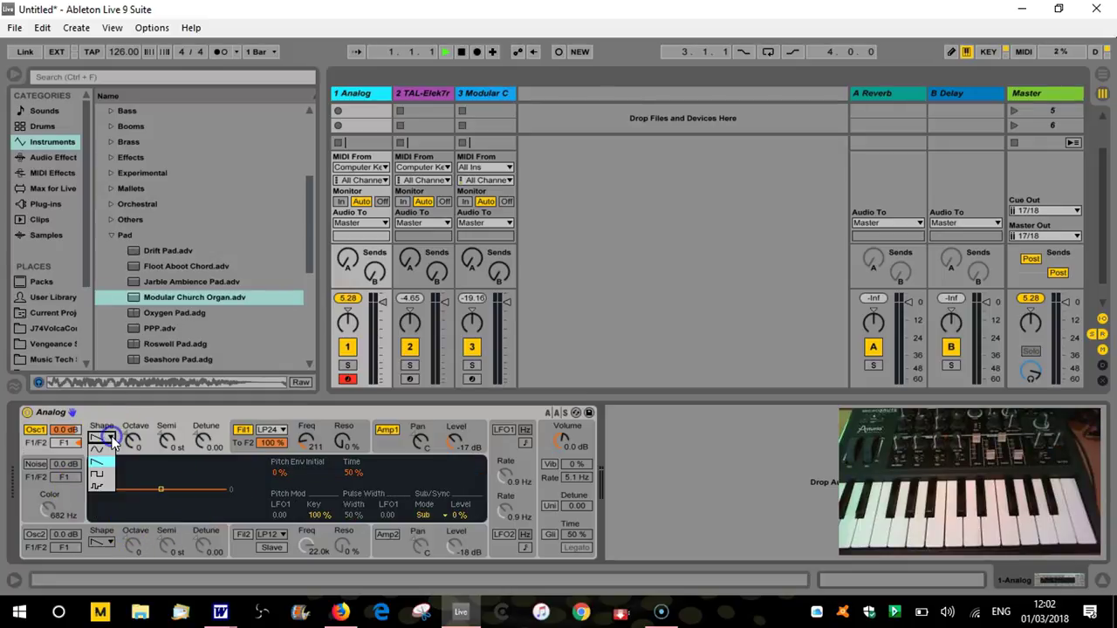
pyautogui.click(110, 478)
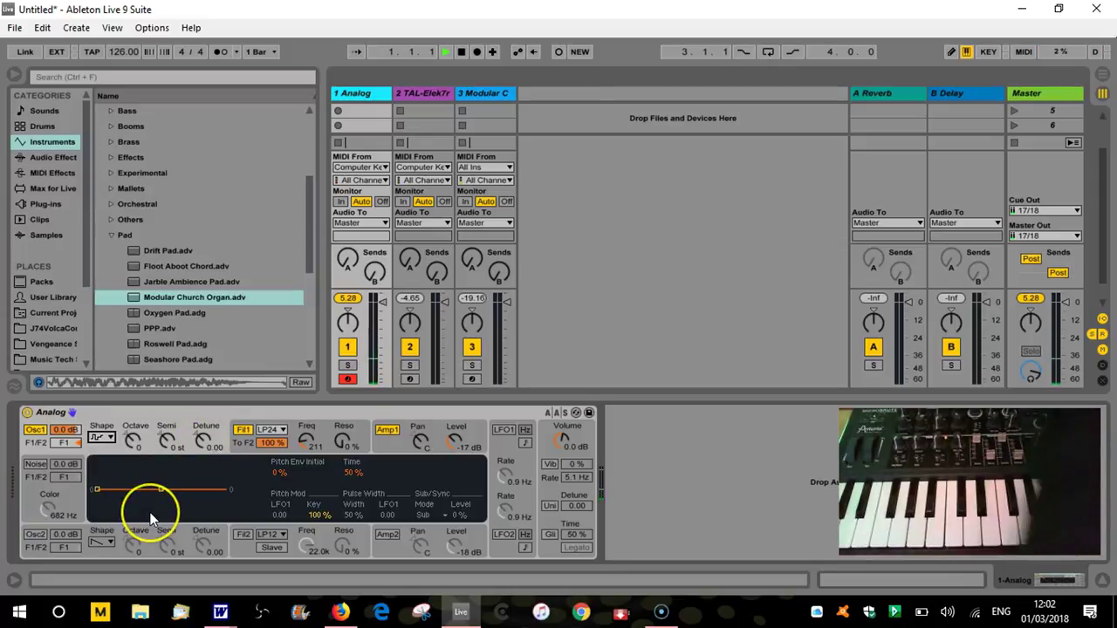
pyautogui.click(387, 430)
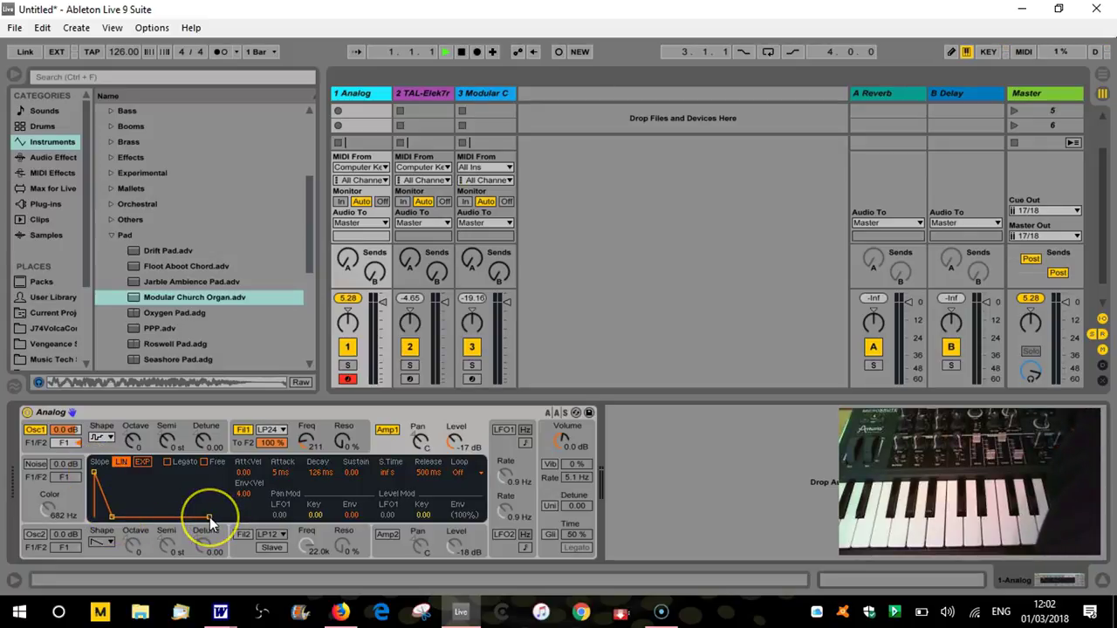
# Step: Try a 5 ms release on the Amp1 envelope, ending at 8.42 s decay, 0.37 sustain and 835 ms release
pyautogui.moveTo(210, 521); pyautogui.dragTo(183, 516)
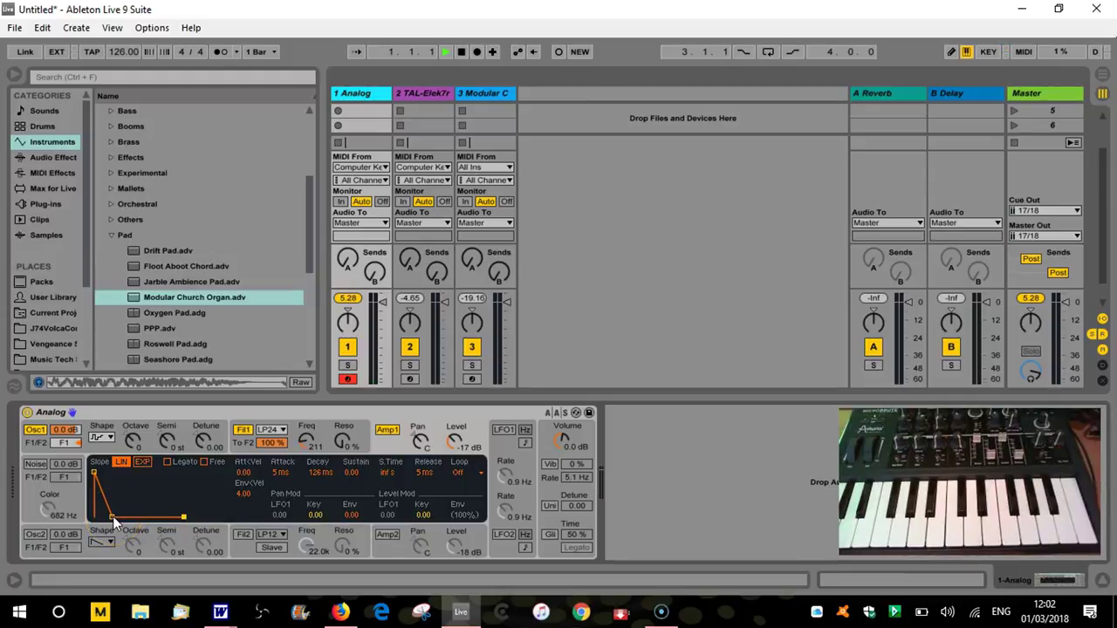
pyautogui.moveTo(113, 516); pyautogui.dragTo(212, 518)
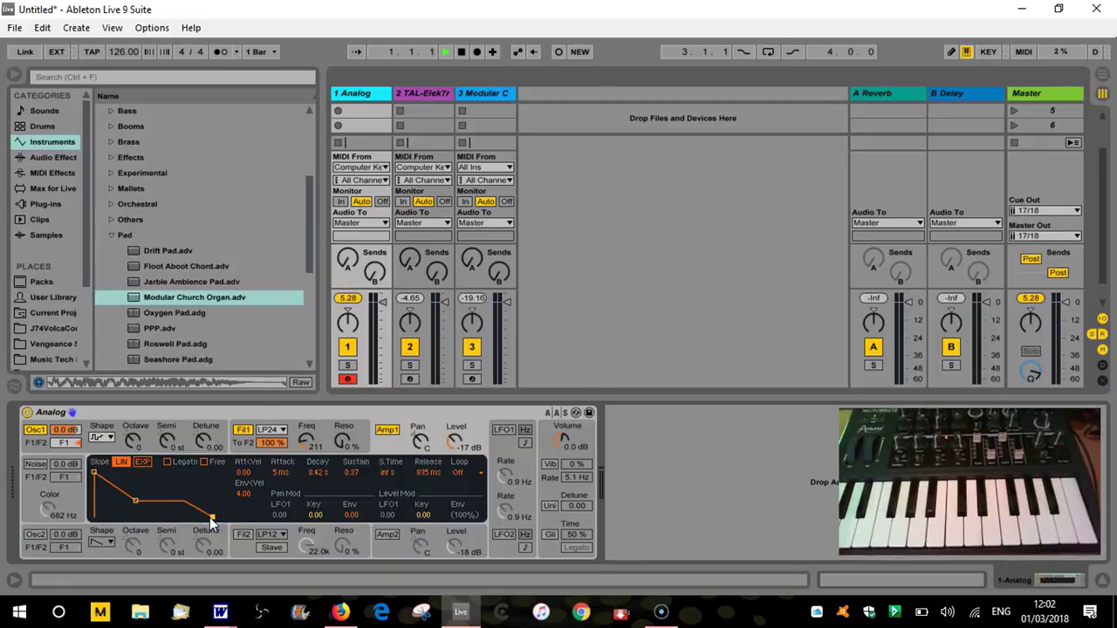
pyautogui.click(236, 489)
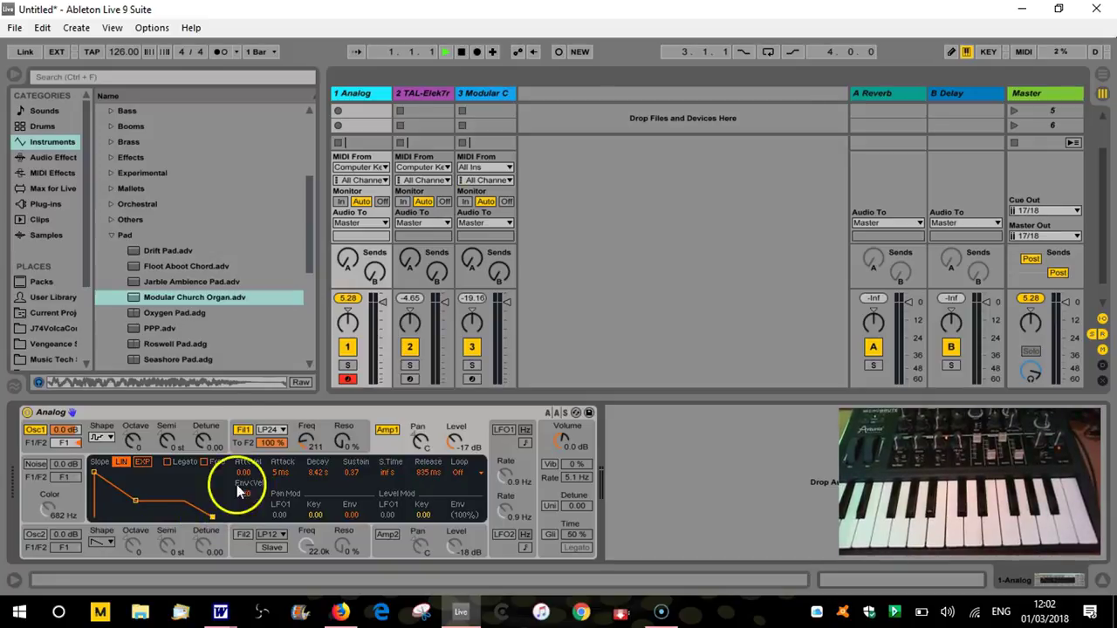
# Step: Select the TAL-Elek7ro track and play test notes on the synth's on-screen keyboard
pyautogui.click(424, 94)
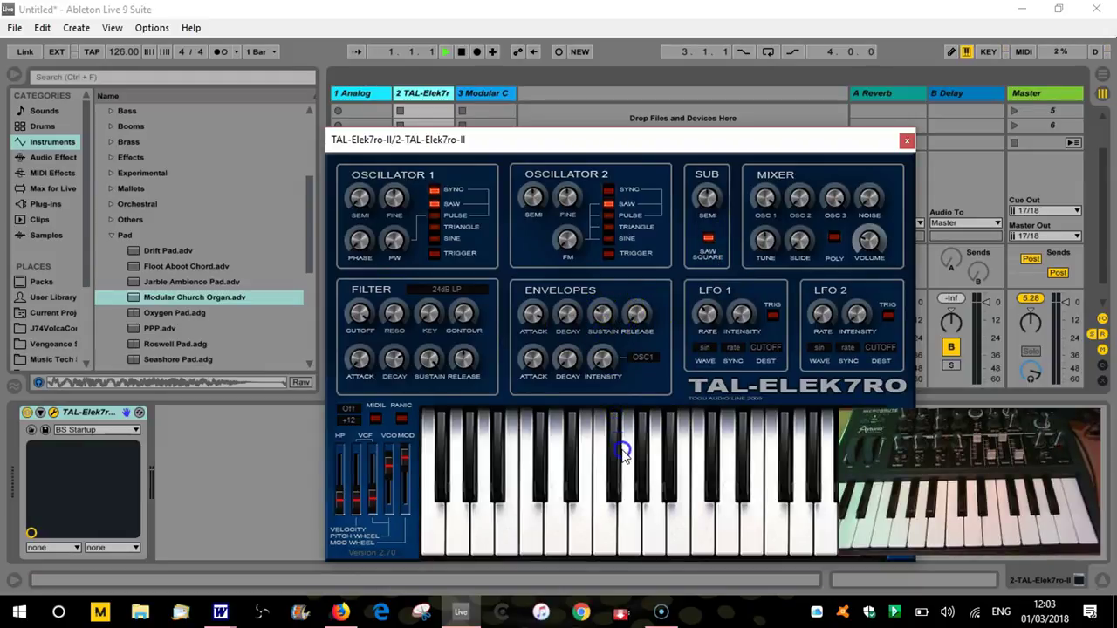
pyautogui.click(579, 342)
pyautogui.click(630, 225)
pyautogui.click(608, 527)
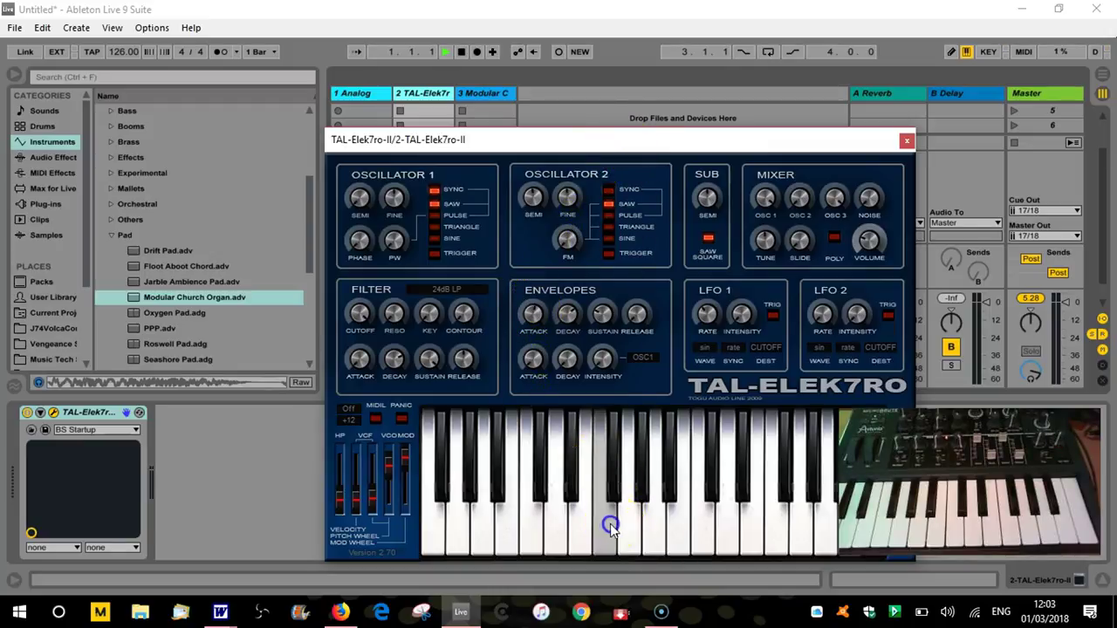
# Step: Move the TAL-Elek7ro window clear of the Analog track's mixer strip and disarm the Analog track
pyautogui.moveTo(643, 142); pyautogui.dragTo(699, 102)
pyautogui.click(480, 242)
pyautogui.click(326, 392)
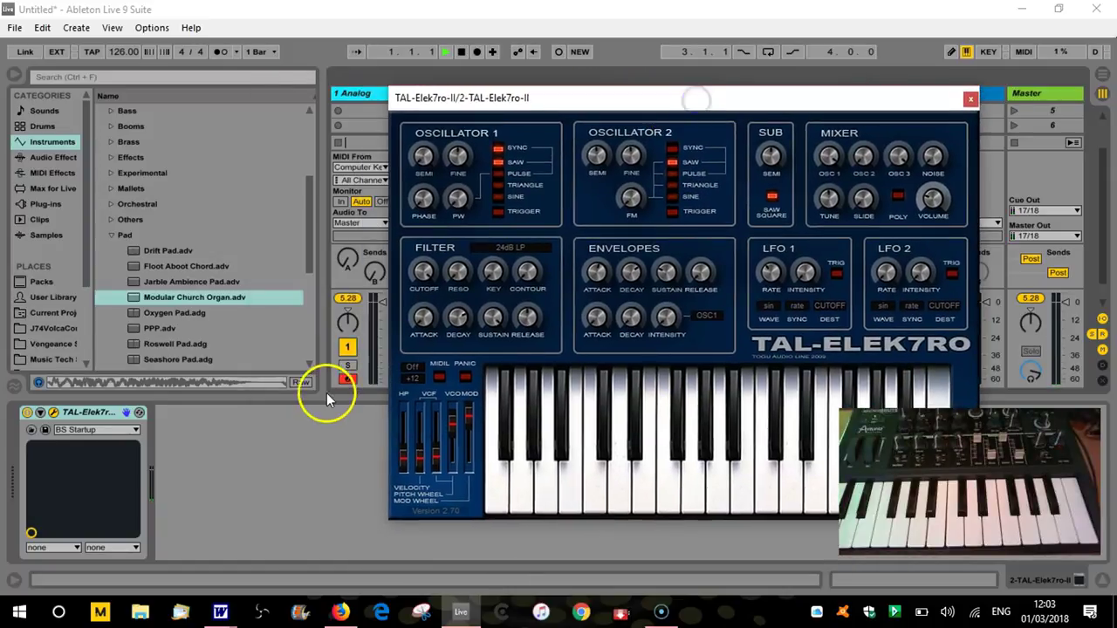
# Step: Adjust the attack in TAL-Elek7ro's Envelopes section and play notes on its keyboard to hear the fade-in
pyautogui.click(667, 479)
pyautogui.click(596, 265)
pyautogui.moveTo(660, 466); pyautogui.dragTo(672, 494)
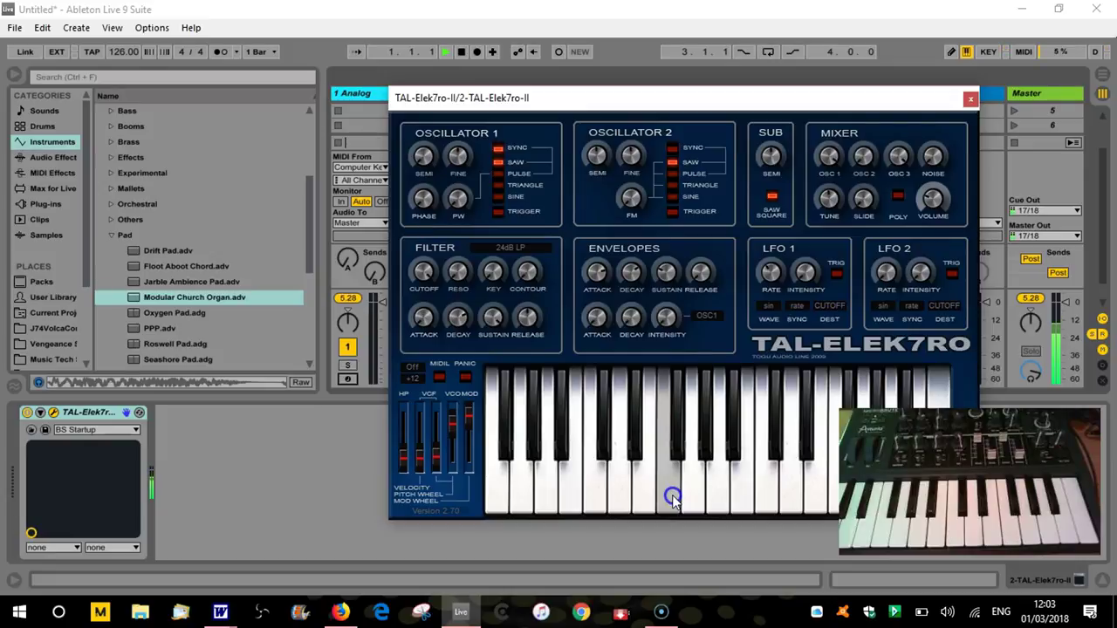
# Step: Hide the TAL-Elek7ro plug-in window, reopen it from its device and reposition it over the mixer
pyautogui.hotkey('ctrl', 'alt', 'p')
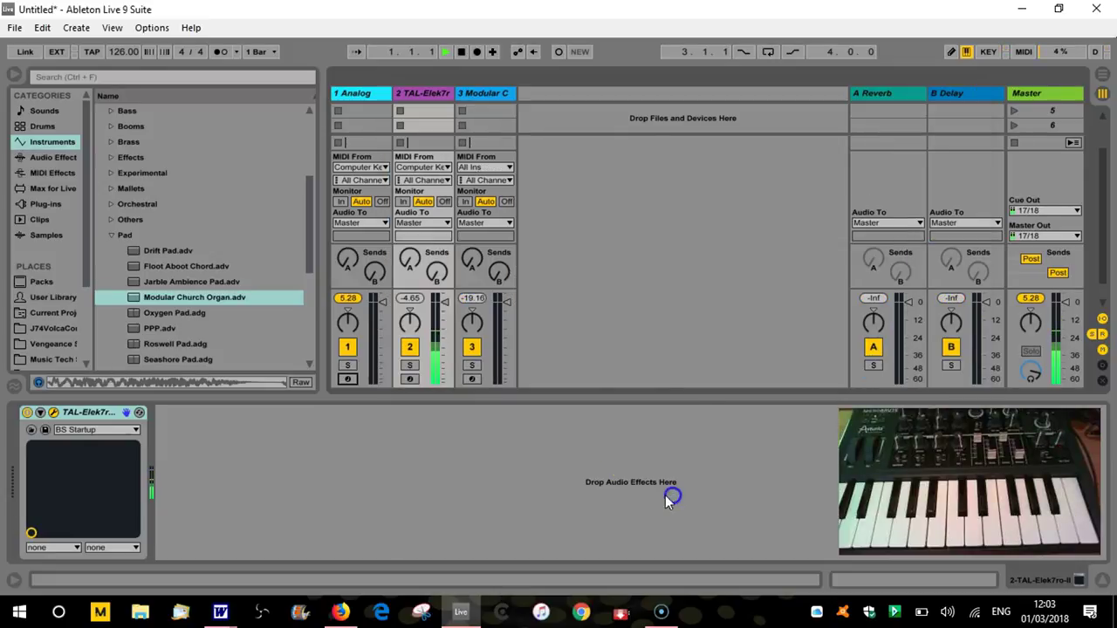
pyautogui.click(430, 91)
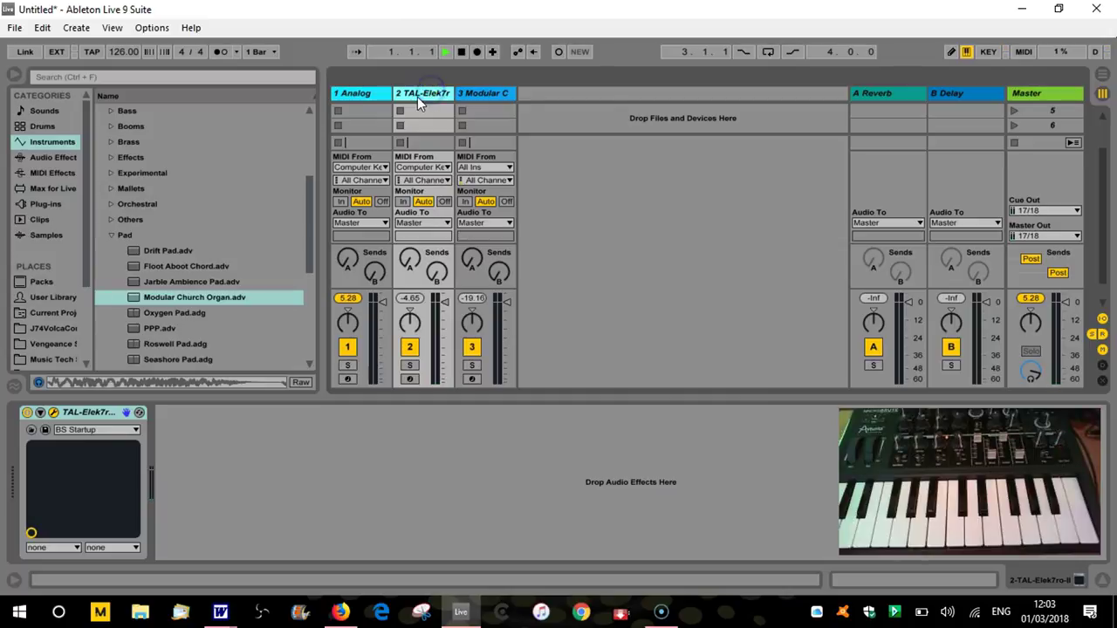
pyautogui.click(78, 411)
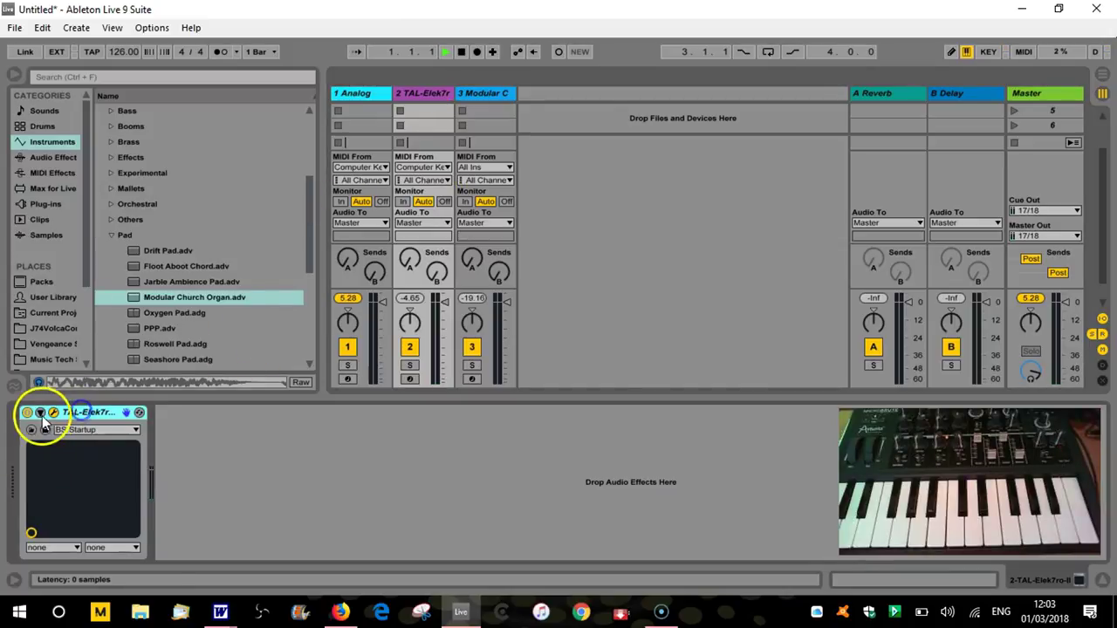
pyautogui.click(53, 412)
pyautogui.moveTo(661, 108); pyautogui.dragTo(563, 87)
# Step: Adjust the sustain in the Envelopes section, play a test note and reposition the synth window
pyautogui.click(567, 258)
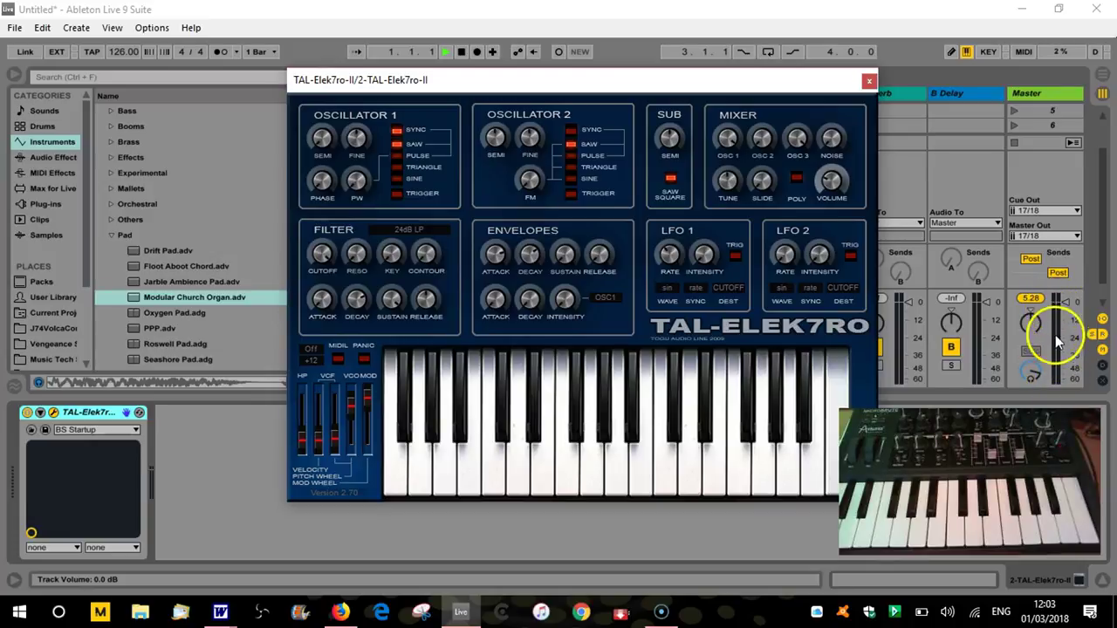
pyautogui.click(564, 474)
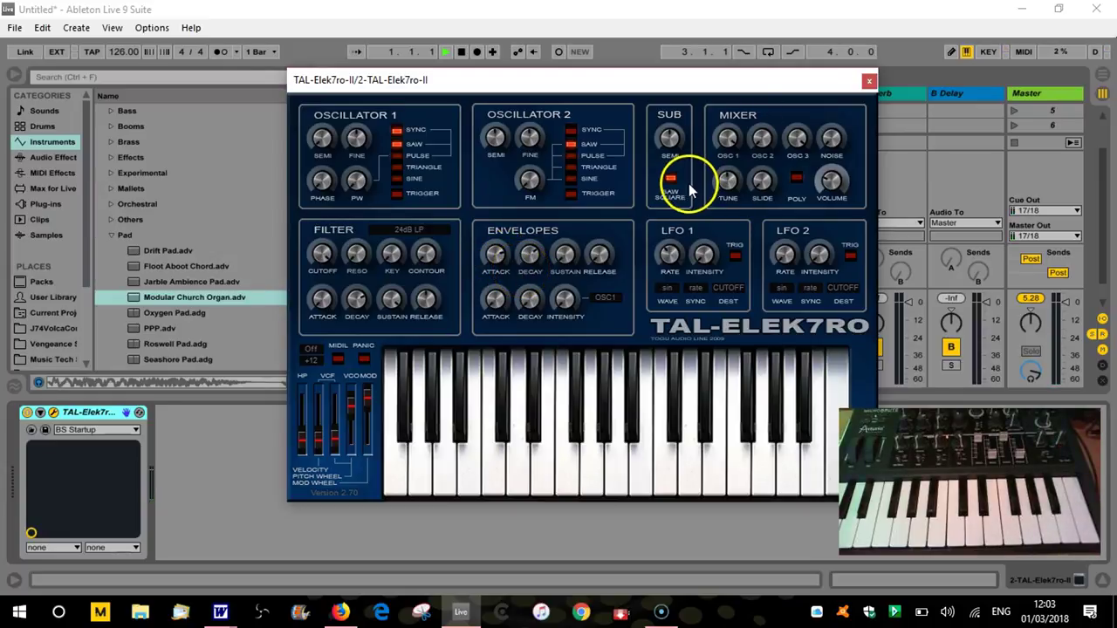
pyautogui.moveTo(617, 87); pyautogui.dragTo(594, 109)
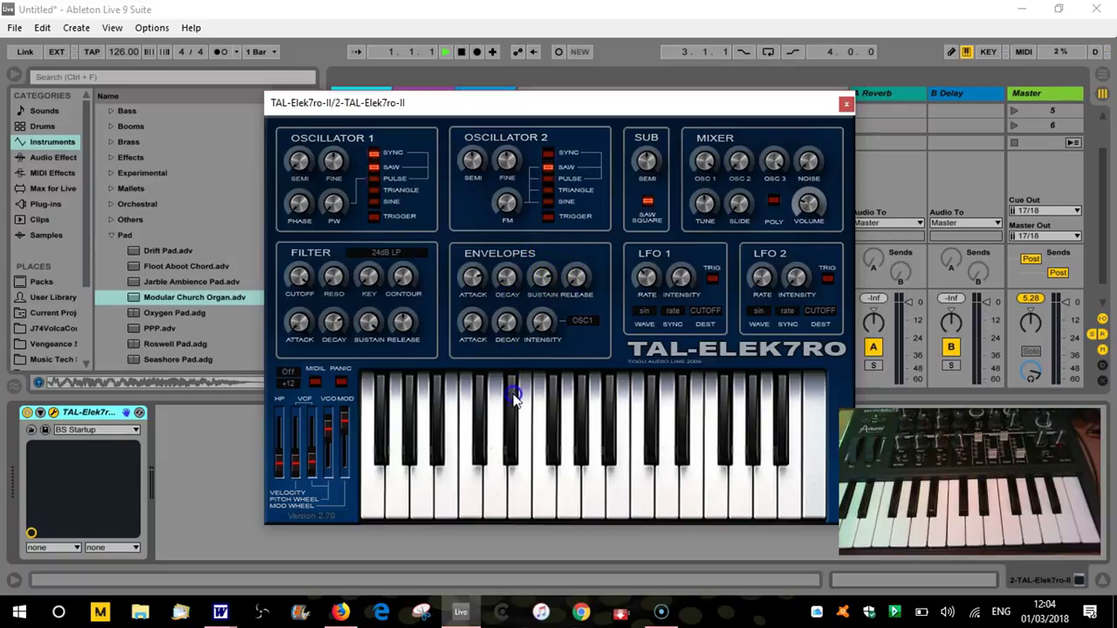
# Step: Adjust the attack and release in TAL-Elek7ro's Envelopes section, playing test notes to hear each change
pyautogui.click(583, 471)
pyautogui.click(474, 294)
pyautogui.click(574, 491)
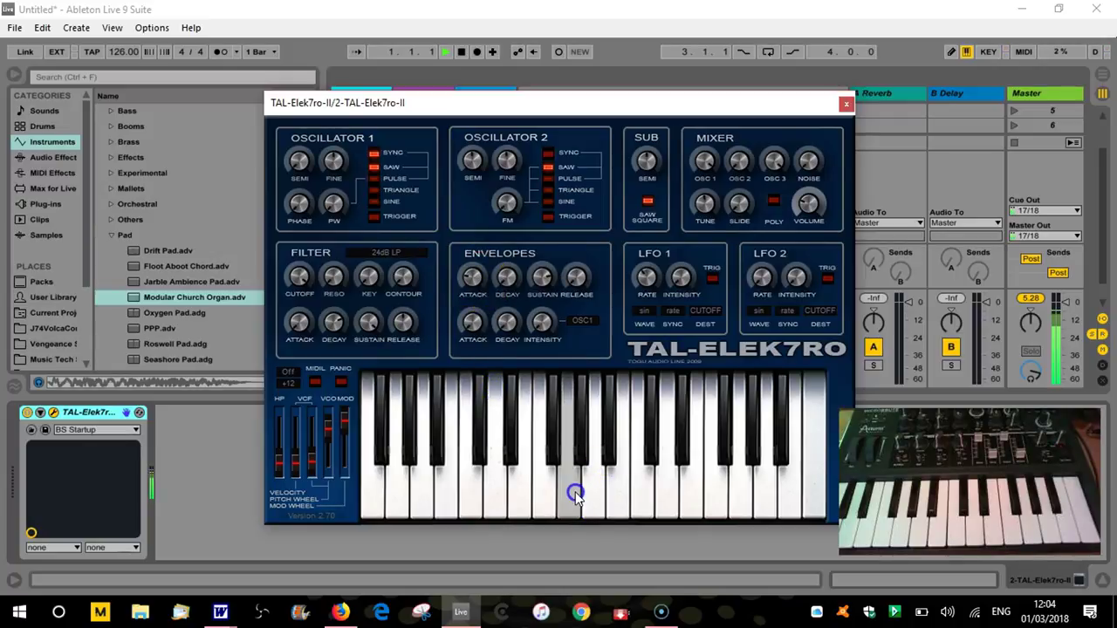
pyautogui.click(572, 297)
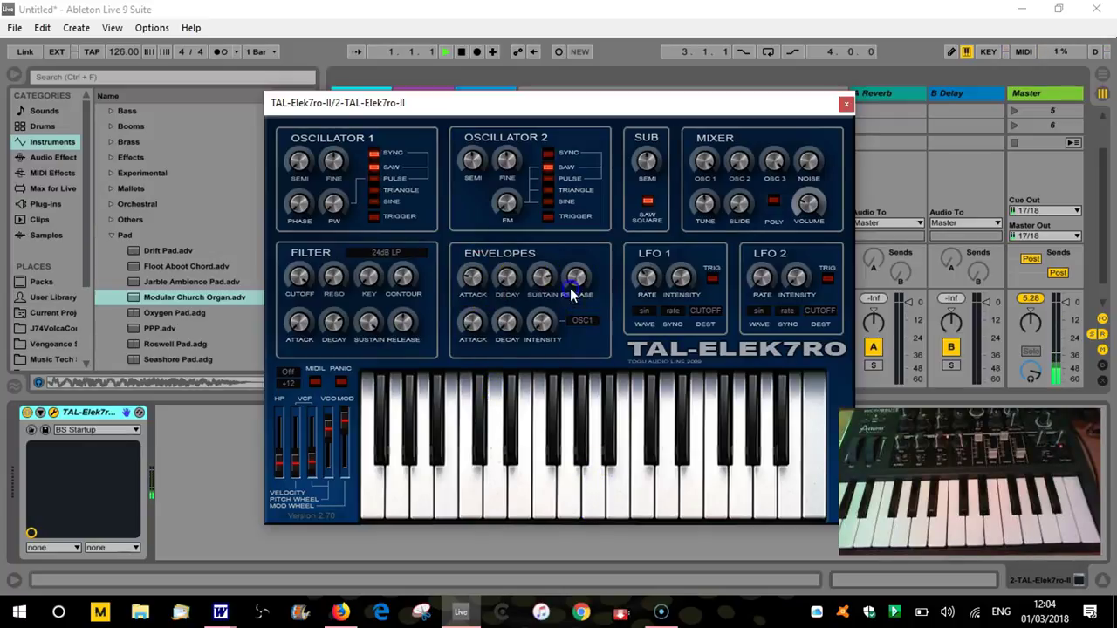
pyautogui.click(565, 502)
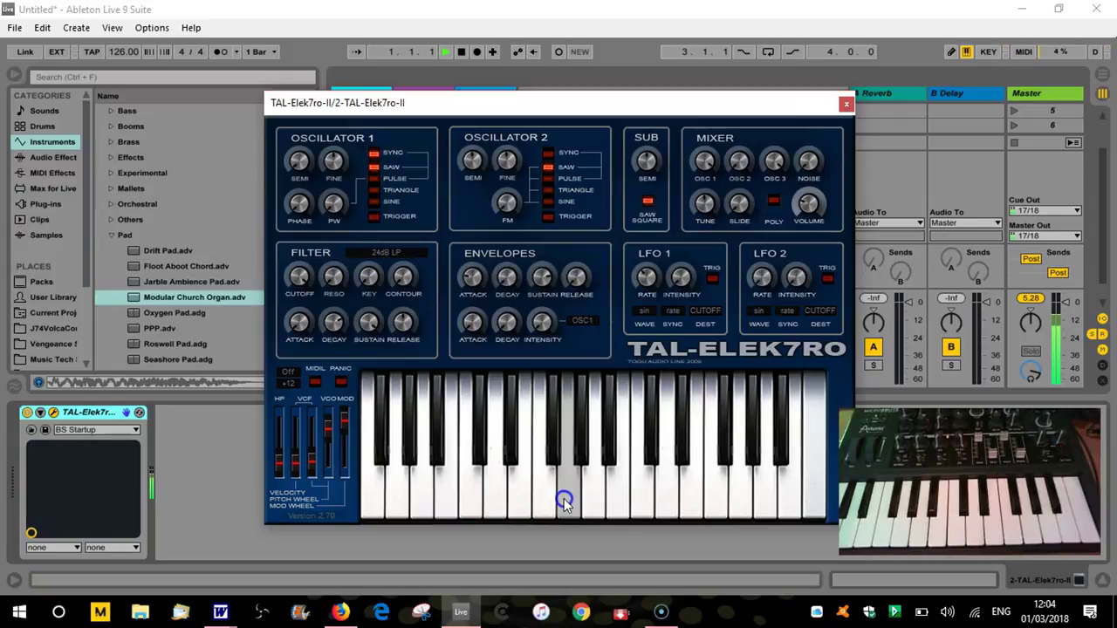
pyautogui.click(574, 504)
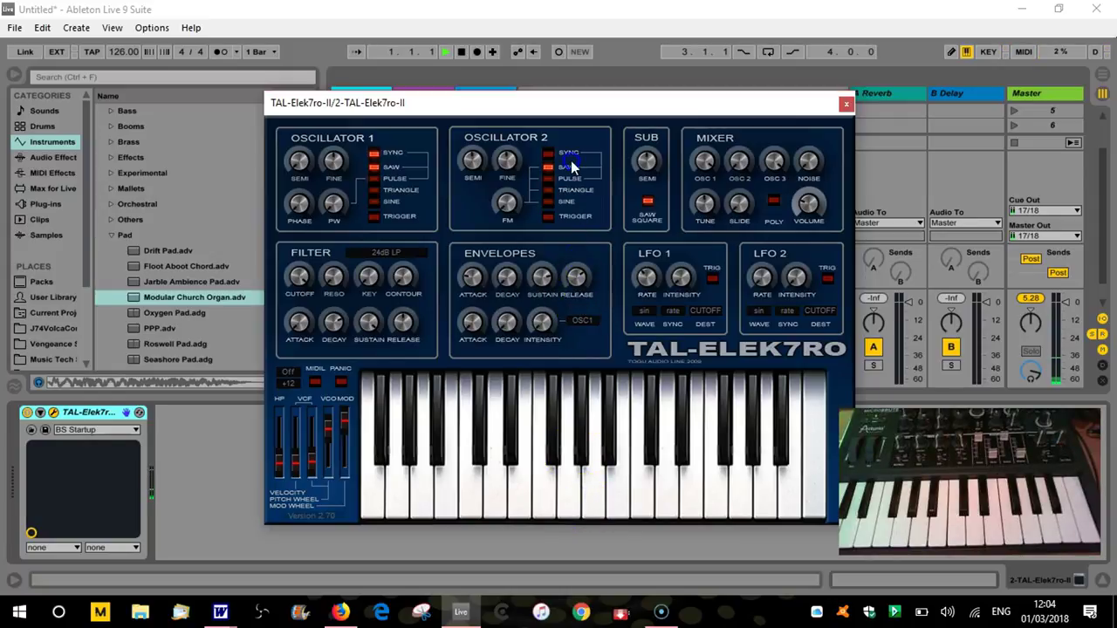
# Step: Move the TAL-Elek7ro window aside and switch record arming from the Analog track to the Modular Church Organ track
pyautogui.click(565, 498)
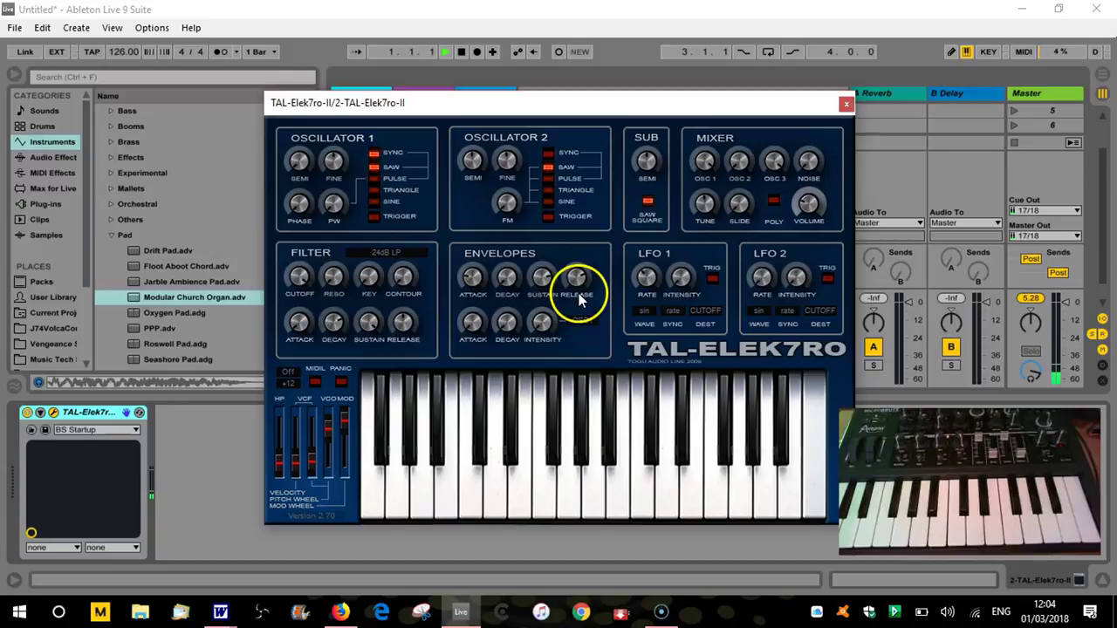
pyautogui.moveTo(590, 107); pyautogui.dragTo(714, 128)
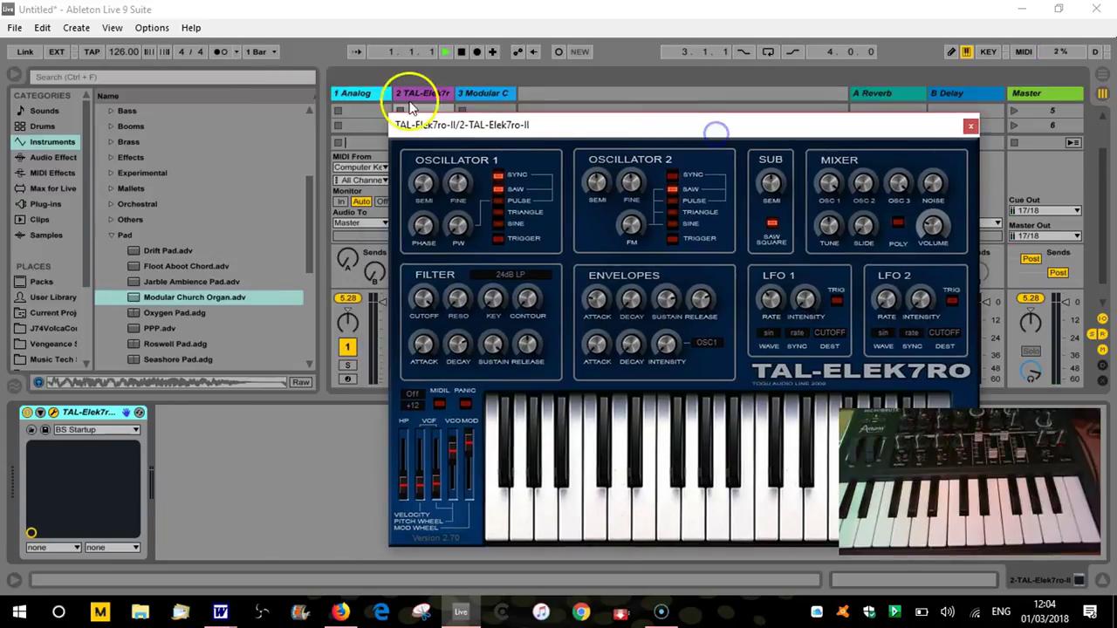
pyautogui.click(353, 91)
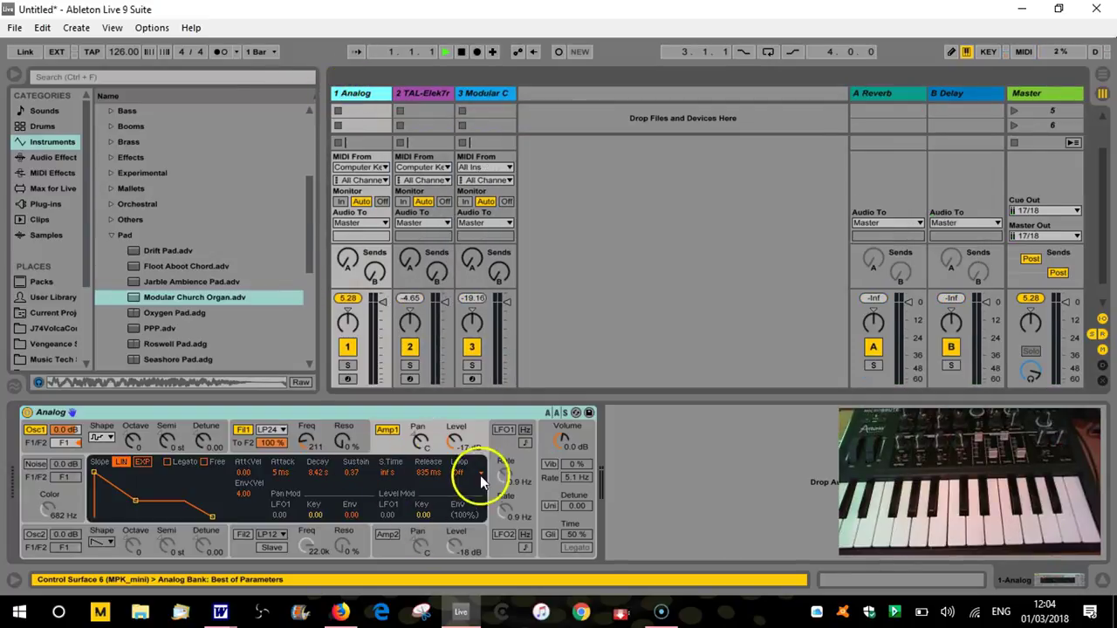
pyautogui.click(486, 93)
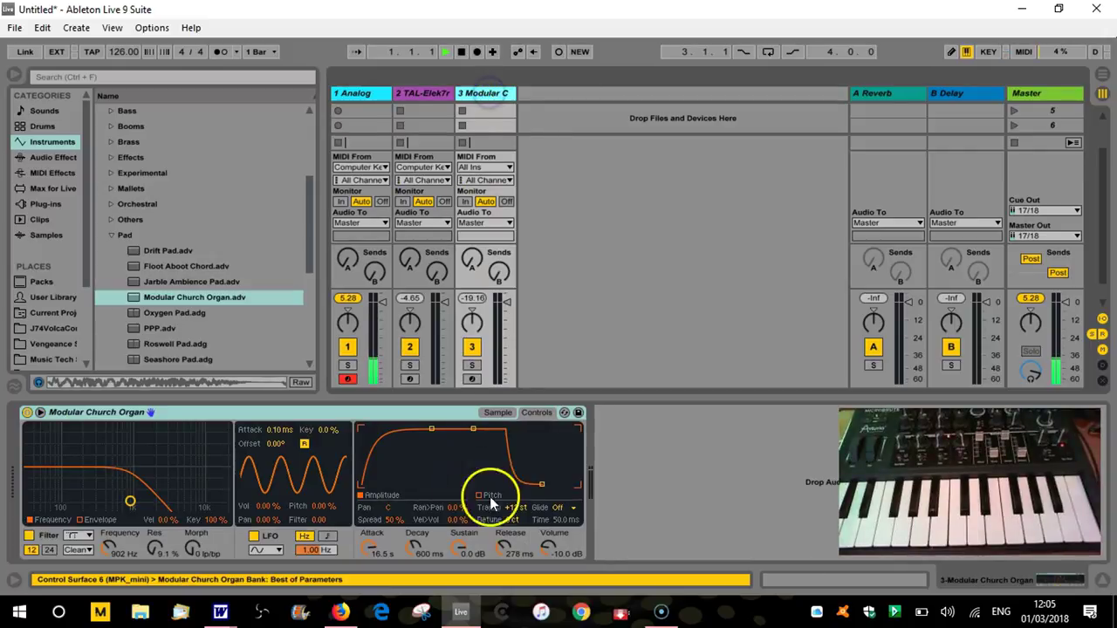
pyautogui.click(347, 379)
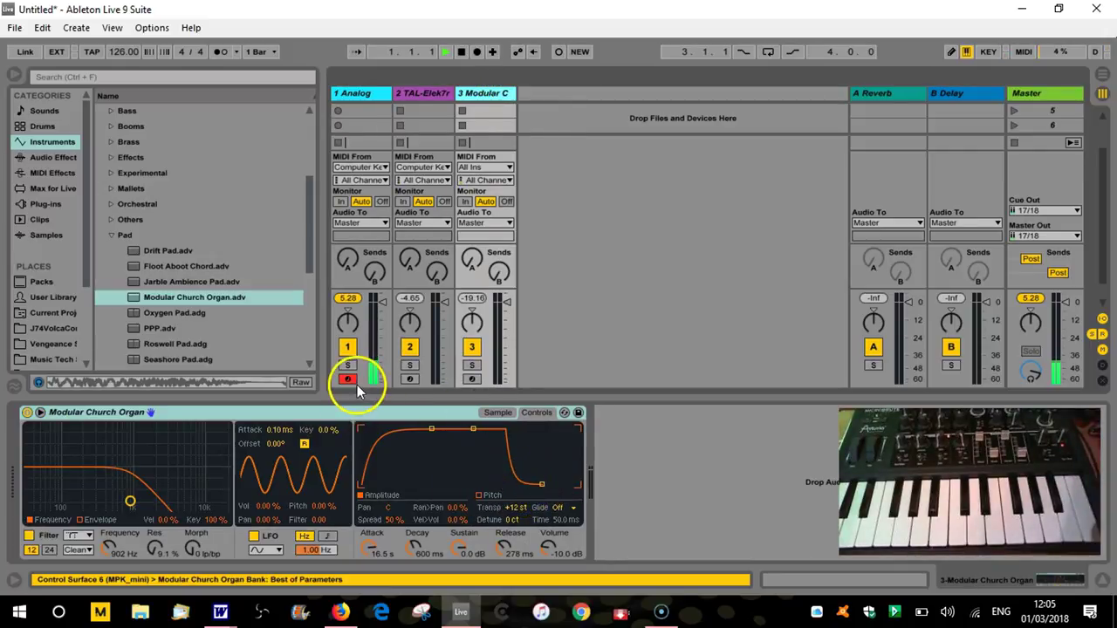
pyautogui.click(472, 379)
pyautogui.click(472, 379)
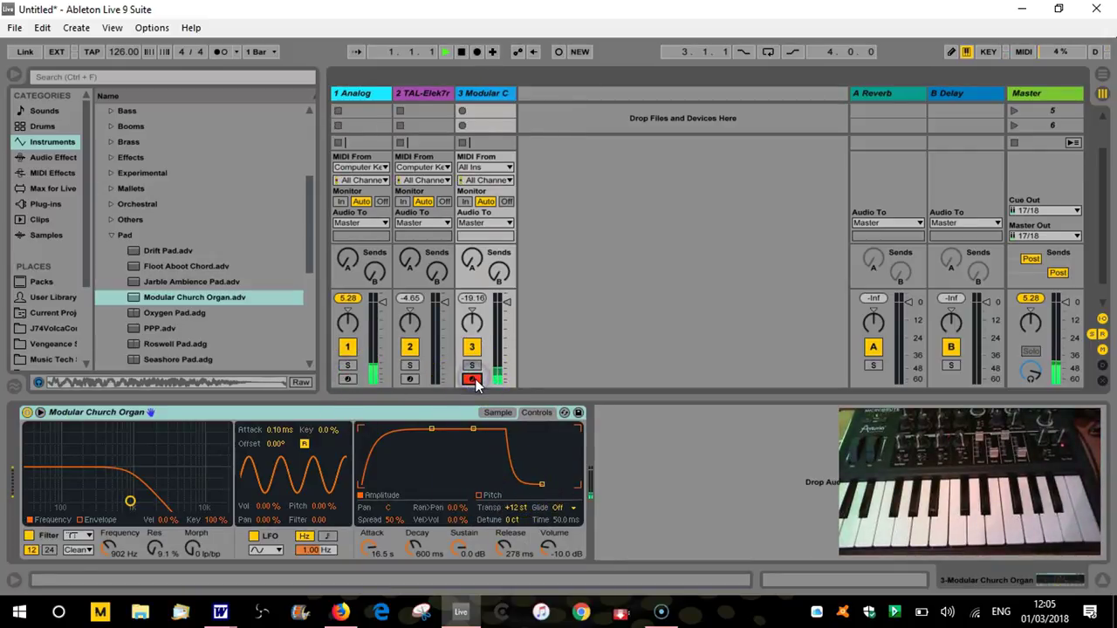
# Step: Shape the Modular Church Organ's amplitude envelope to 2.17 s attack, 666 ms decay, -27 dB sustain and 5.89 s release, and disarm its track
pyautogui.moveTo(426, 431); pyautogui.dragTo(384, 428)
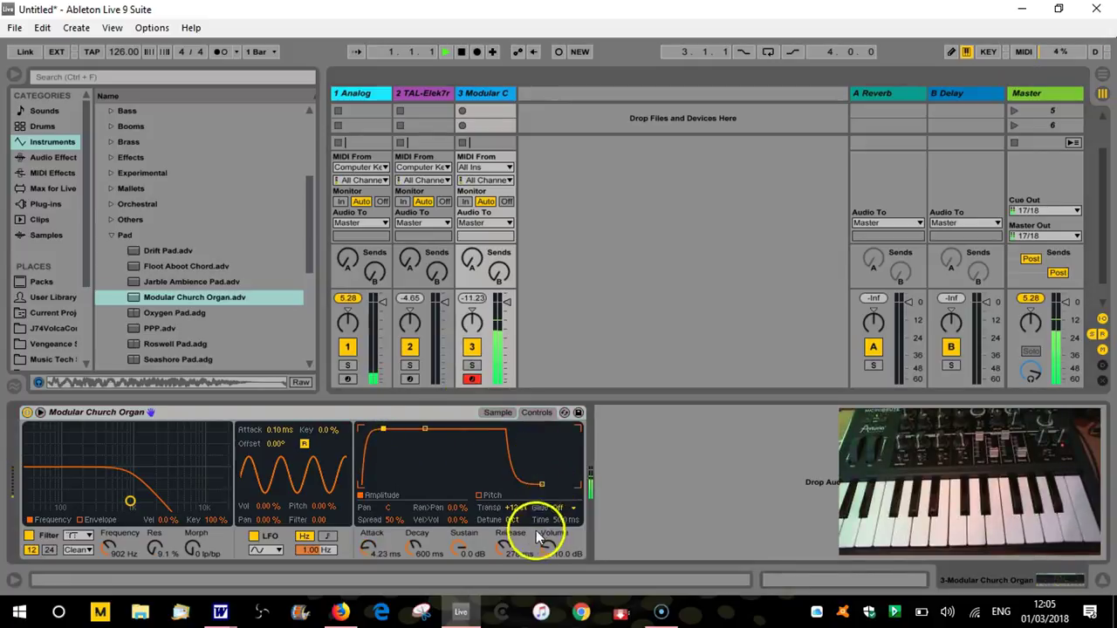
pyautogui.moveTo(508, 555)
pyautogui.mouseDown()
pyautogui.moveTo(507, 515)
pyautogui.moveTo(503, 551)
pyautogui.mouseUp()
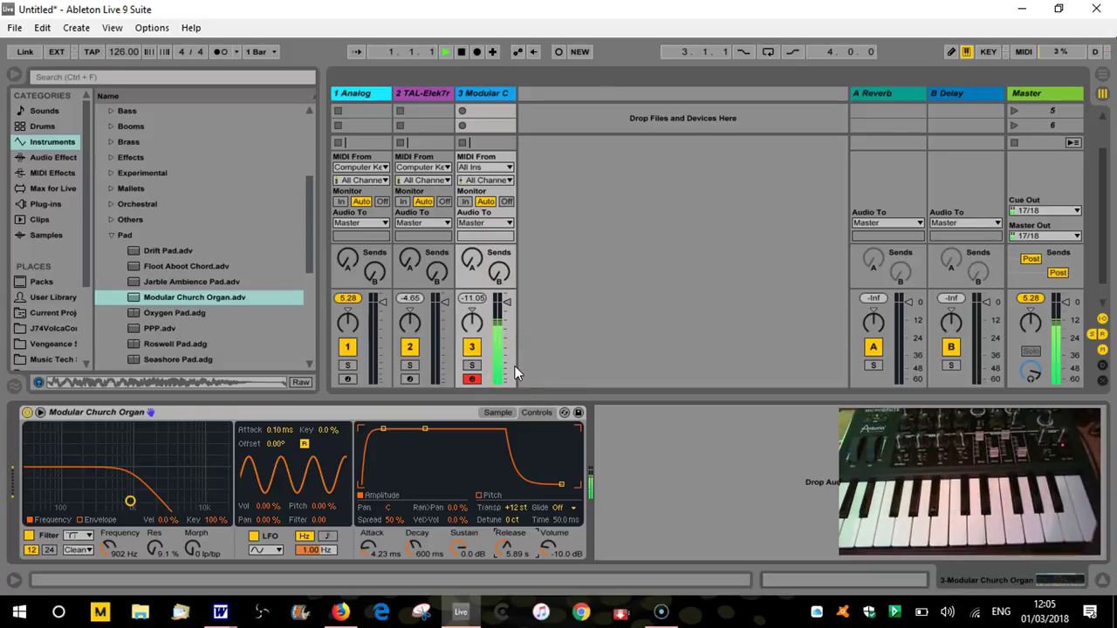
pyautogui.moveTo(425, 429); pyautogui.dragTo(433, 431)
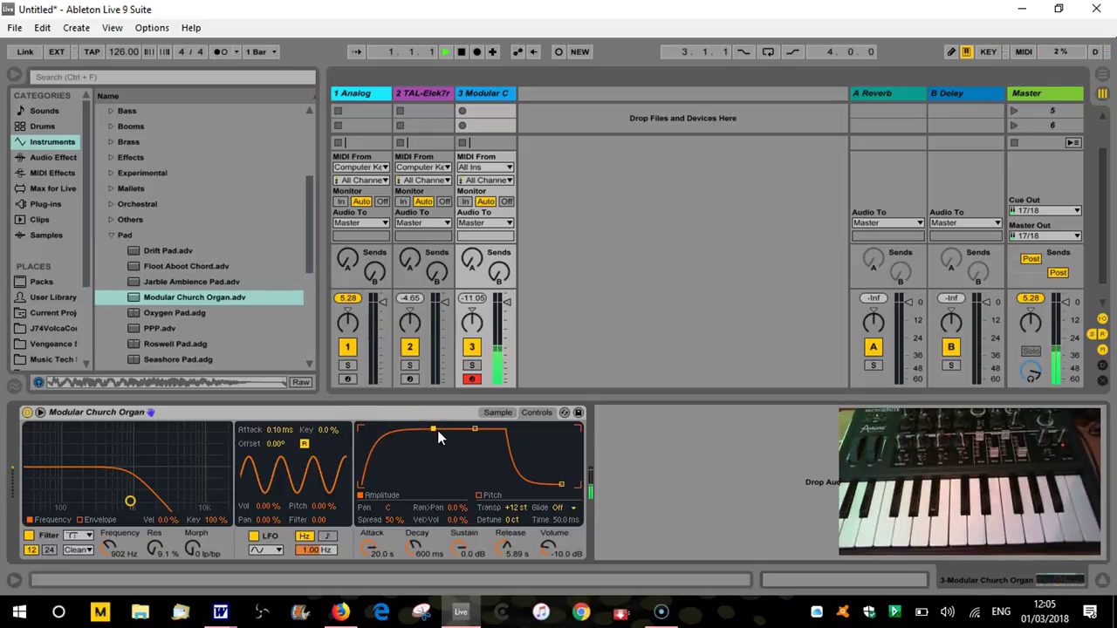
pyautogui.moveTo(437, 430); pyautogui.dragTo(419, 430)
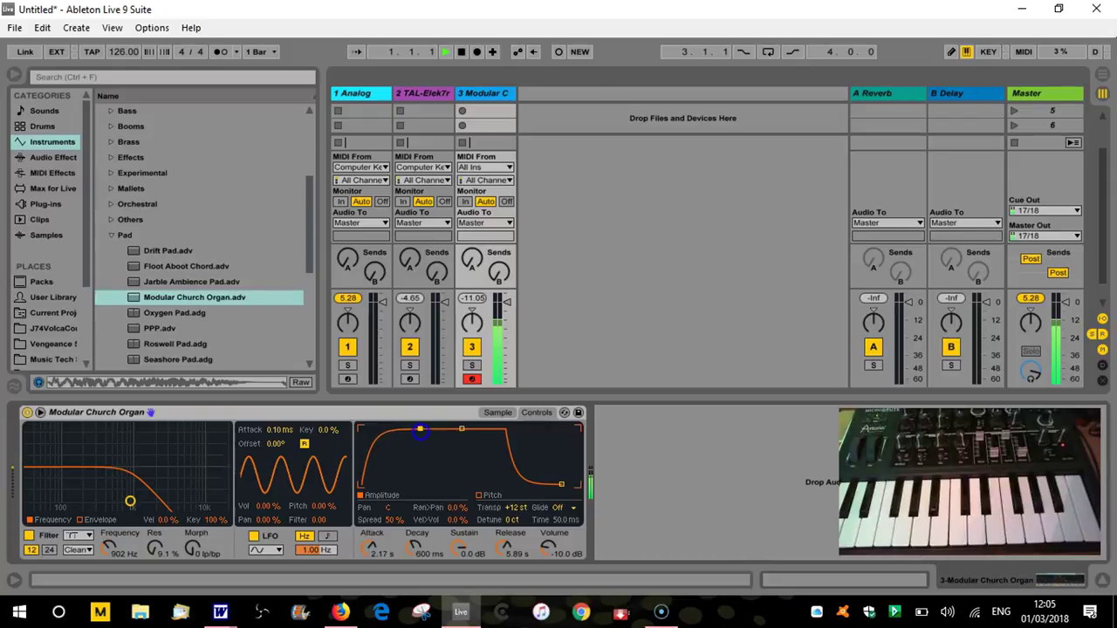
pyautogui.moveTo(462, 430); pyautogui.dragTo(462, 467)
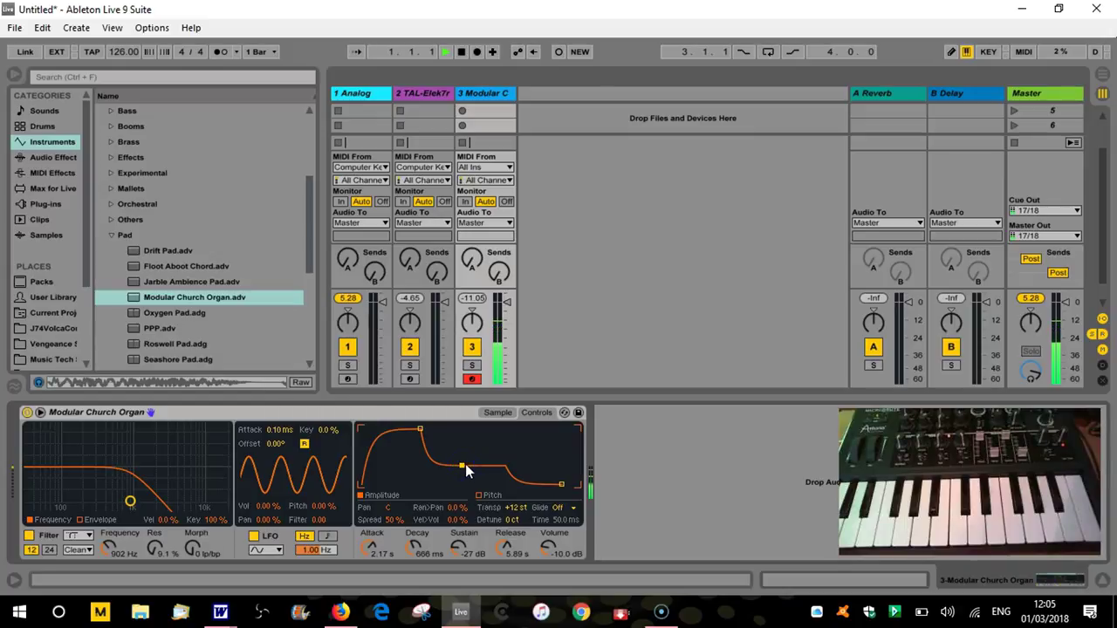
pyautogui.click(471, 379)
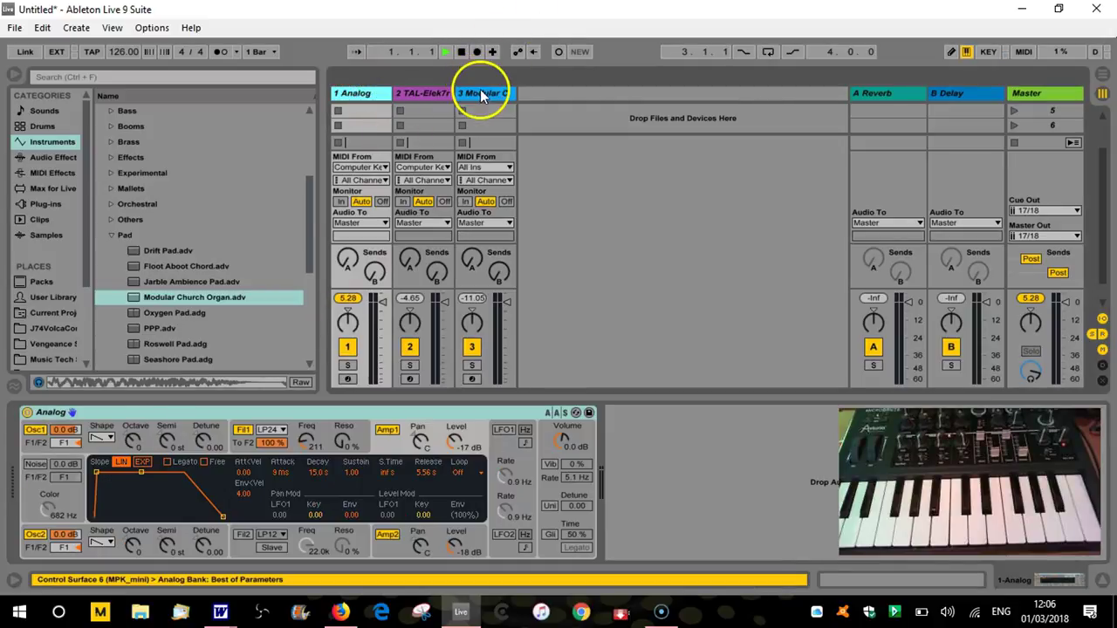
# Step: Bring up the synth window of the TAL-Elek7ro track and reposition it to review its envelope controls
pyautogui.click(480, 90)
pyautogui.click(423, 92)
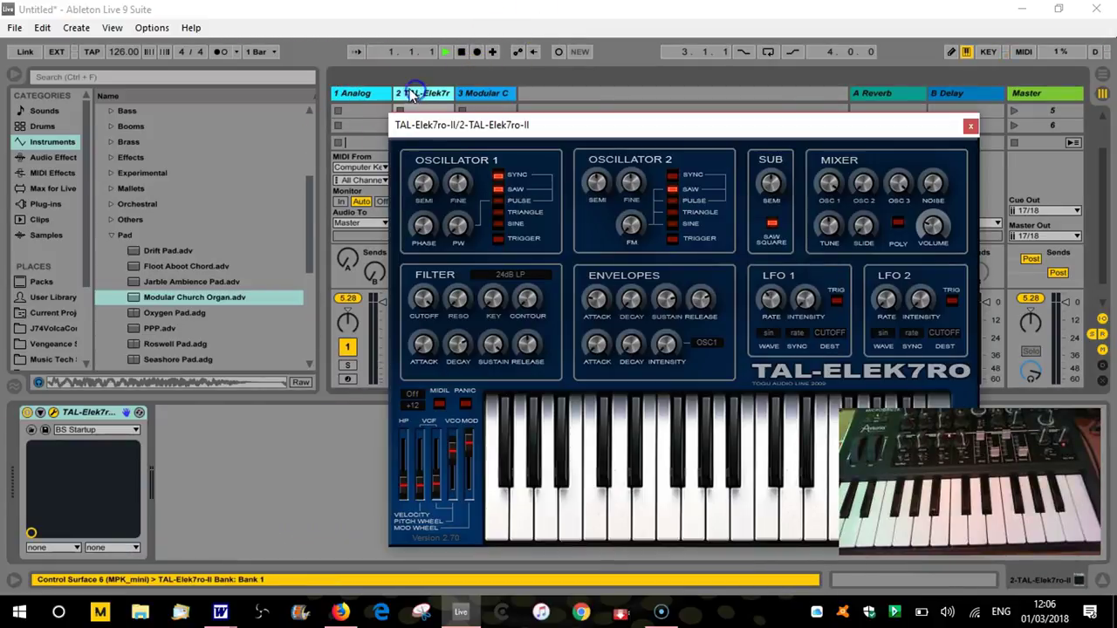
pyautogui.moveTo(728, 127); pyautogui.dragTo(654, 107)
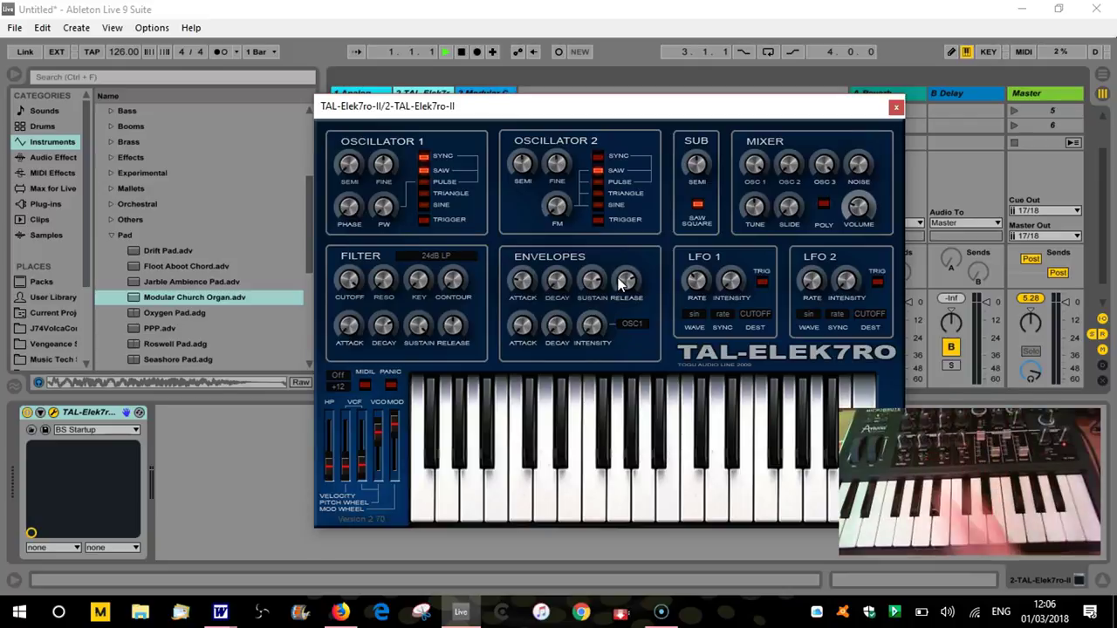
pyautogui.moveTo(579, 105); pyautogui.dragTo(598, 129)
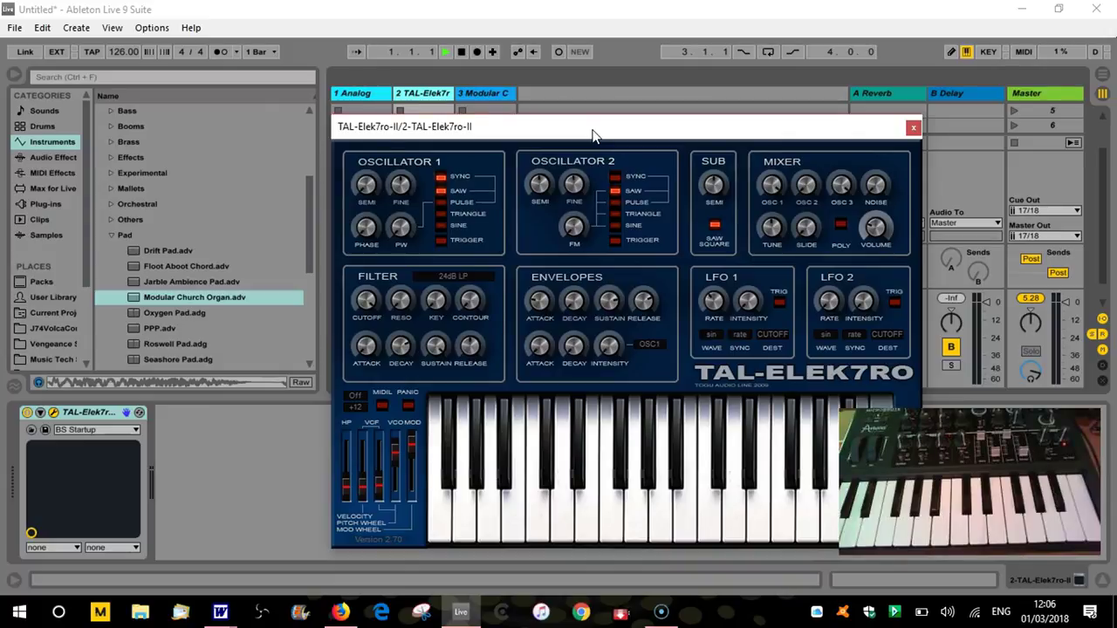
pyautogui.moveTo(593, 135); pyautogui.dragTo(560, 144)
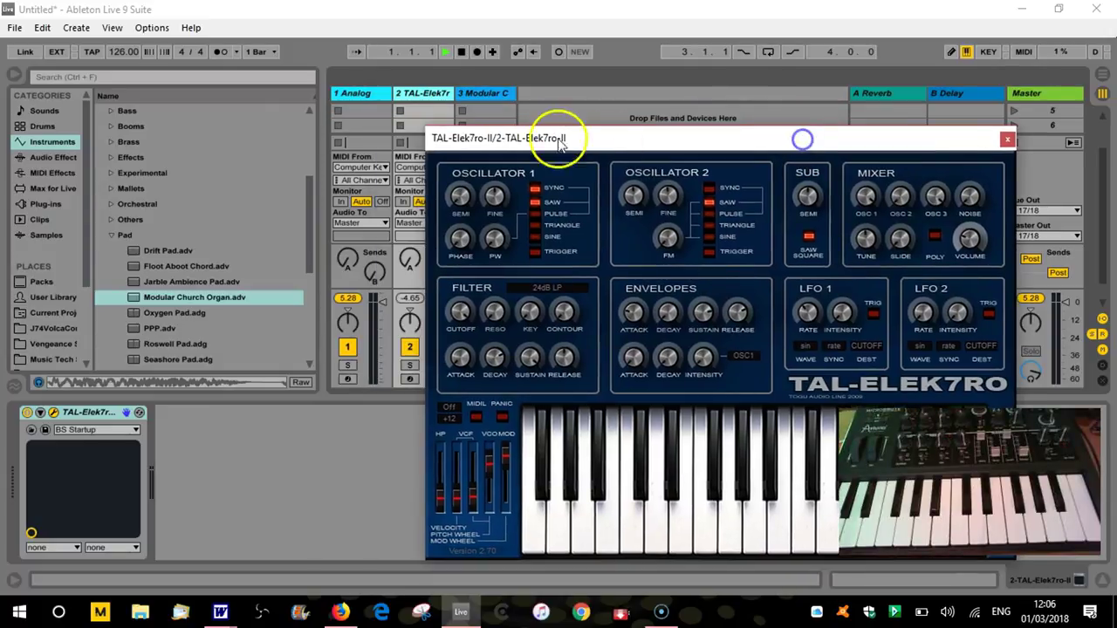
# Step: On the Analog track, turn off oscillator 2 and Amp2, show the Amp1 envelope and arm the track for playing
pyautogui.click(364, 93)
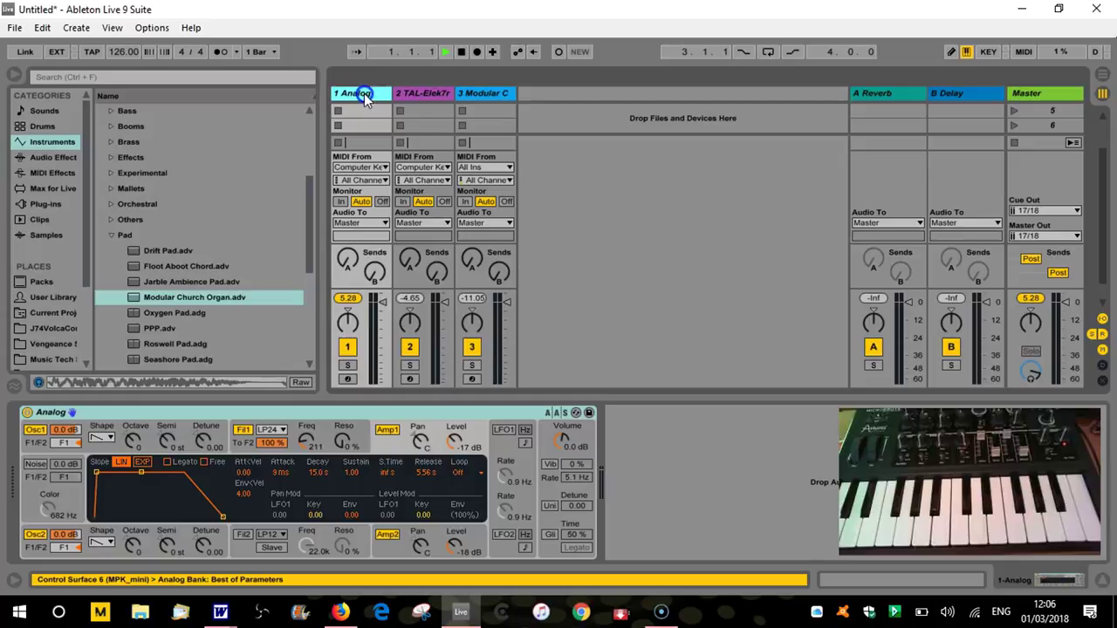
pyautogui.click(36, 534)
pyautogui.click(387, 534)
pyautogui.click(412, 428)
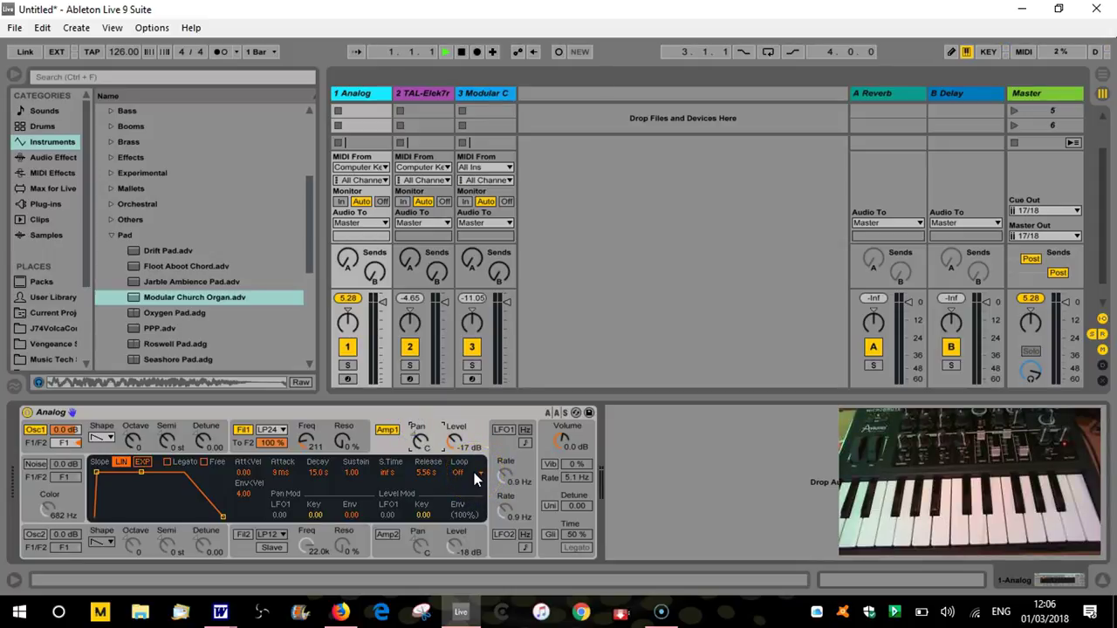
pyautogui.click(347, 367)
pyautogui.click(347, 379)
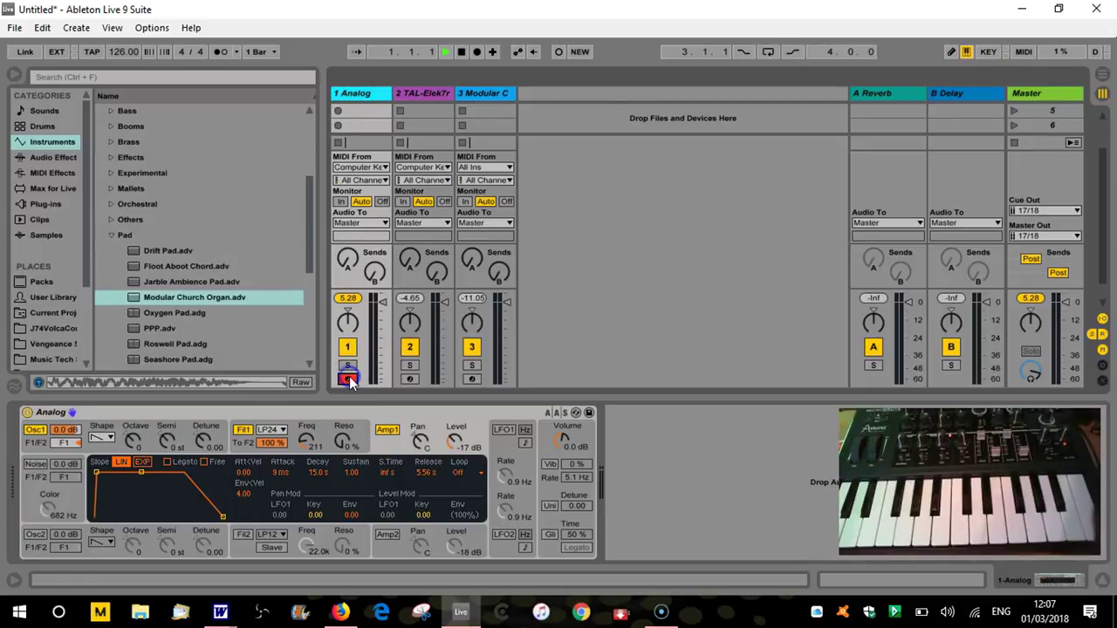
# Step: Set the Amp1 envelope to 1.49 s decay and 0.66 sustain, and choose the AD-R loop mode
pyautogui.moveTo(116, 471)
pyautogui.mouseDown()
pyautogui.moveTo(137, 472)
pyautogui.moveTo(128, 487)
pyautogui.mouseUp()
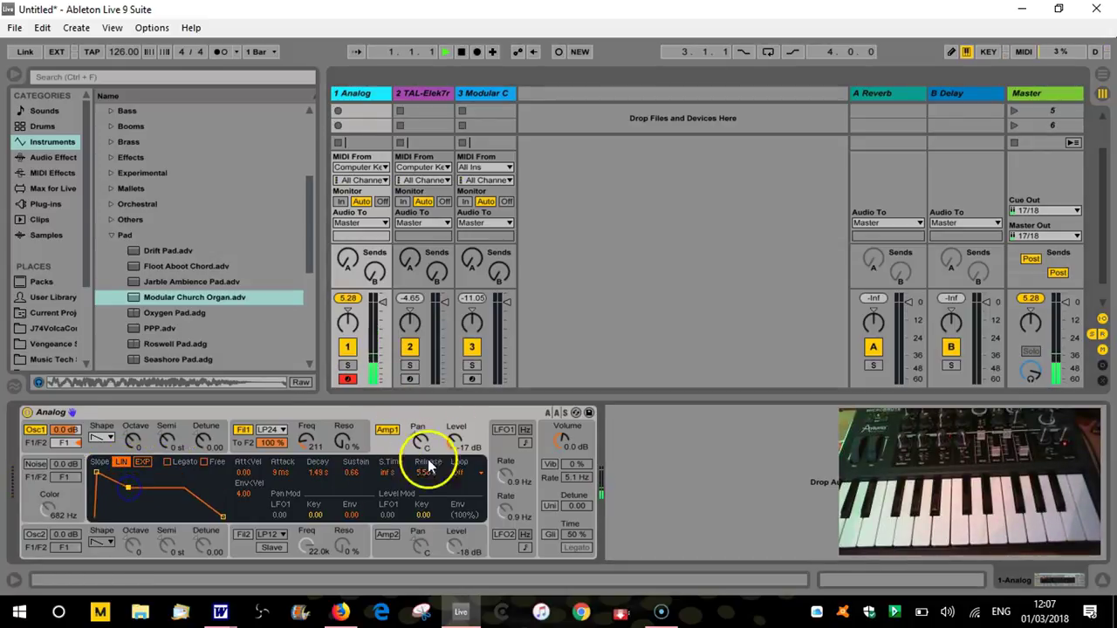
pyautogui.click(462, 472)
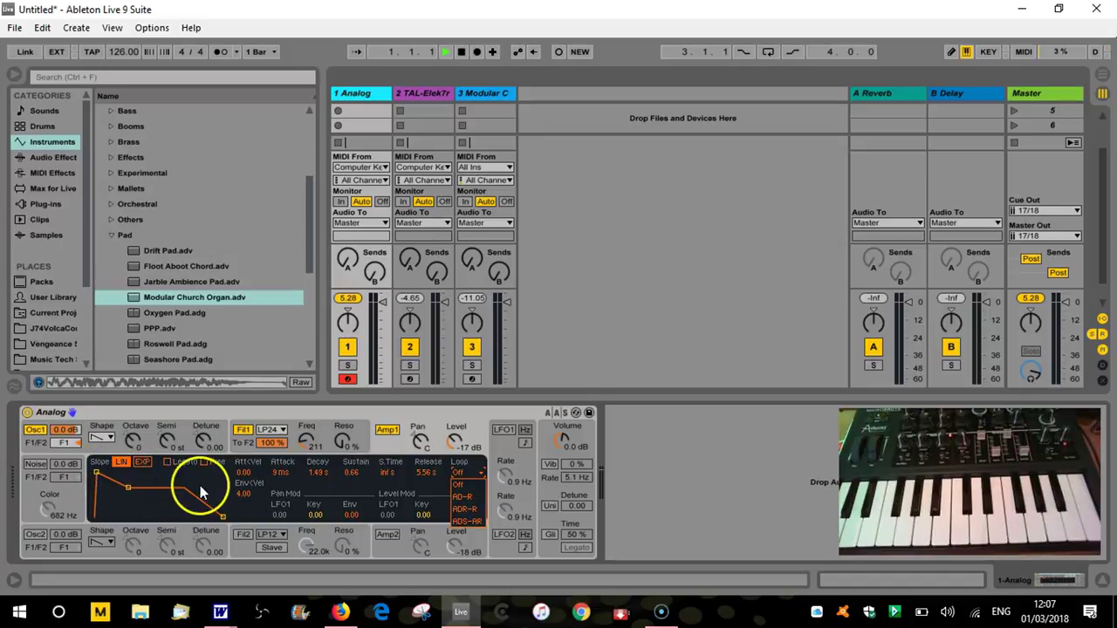
pyautogui.click(464, 496)
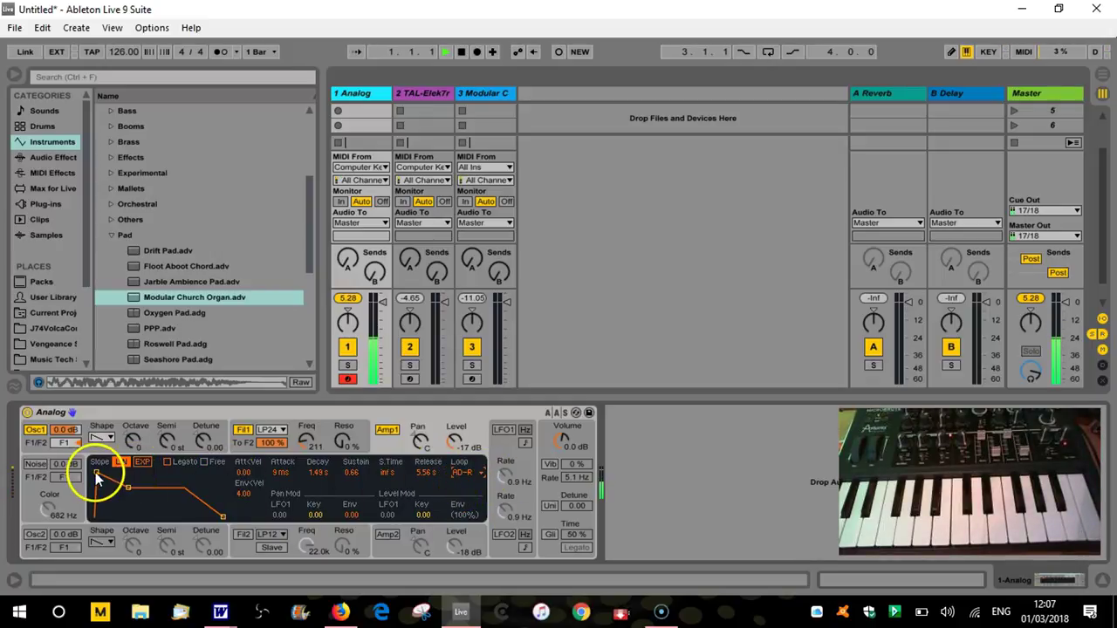
# Step: Vary the looping envelope's shape while playing, ending at 5 ms attack, 61 ms decay and 0.16 sustain, and switch the loop mode to ADS-AR
pyautogui.moveTo(127, 486); pyautogui.dragTo(96, 473)
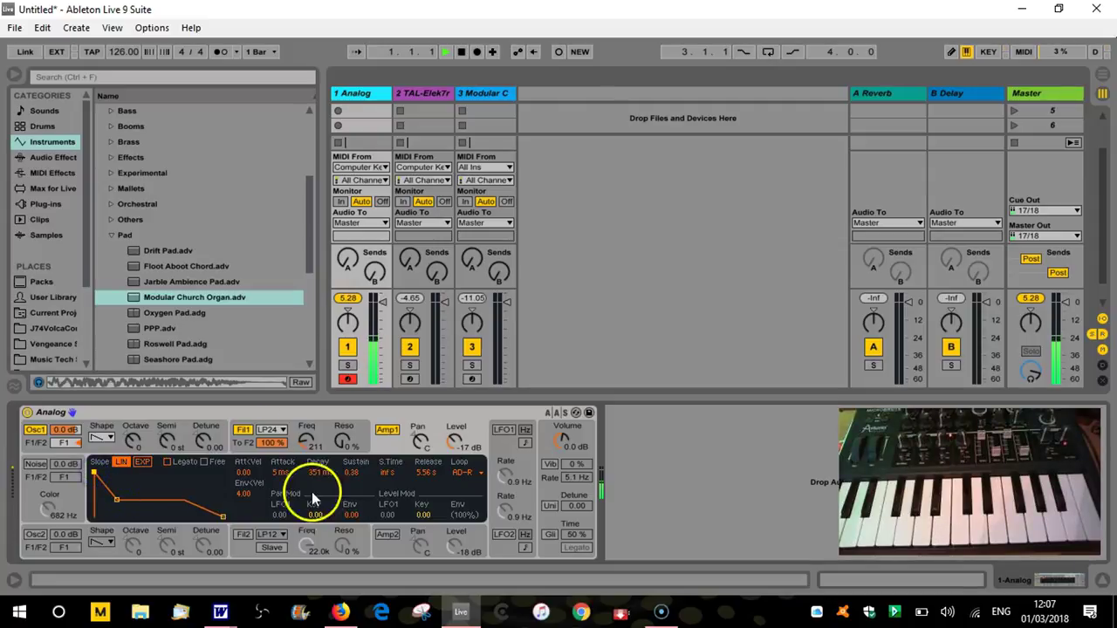
pyautogui.moveTo(281, 472); pyautogui.dragTo(281, 463)
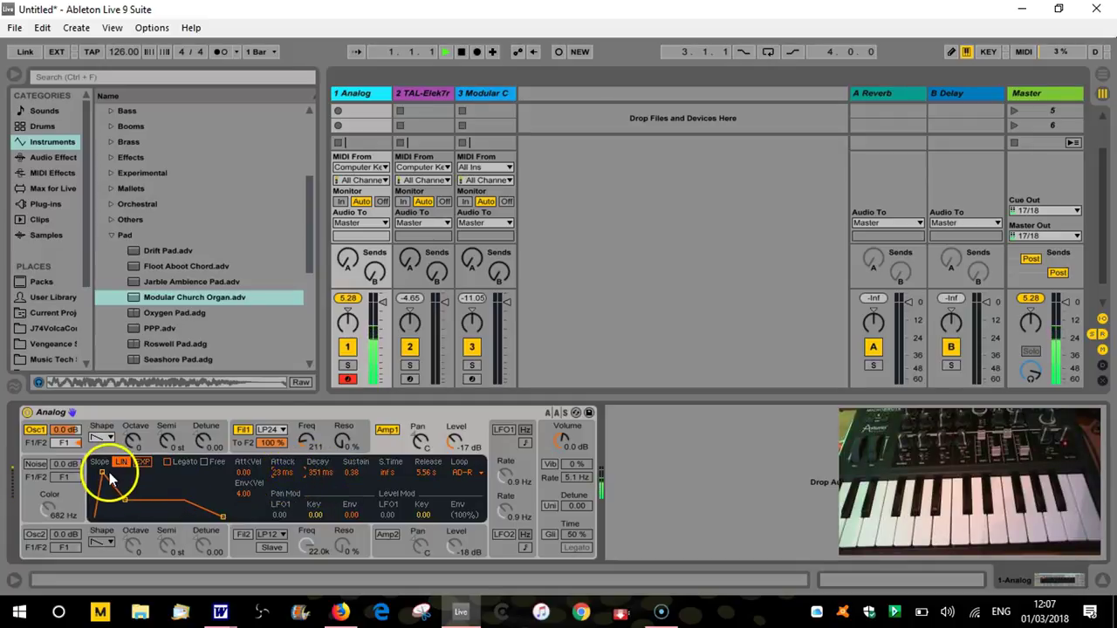
pyautogui.moveTo(125, 499); pyautogui.dragTo(98, 476)
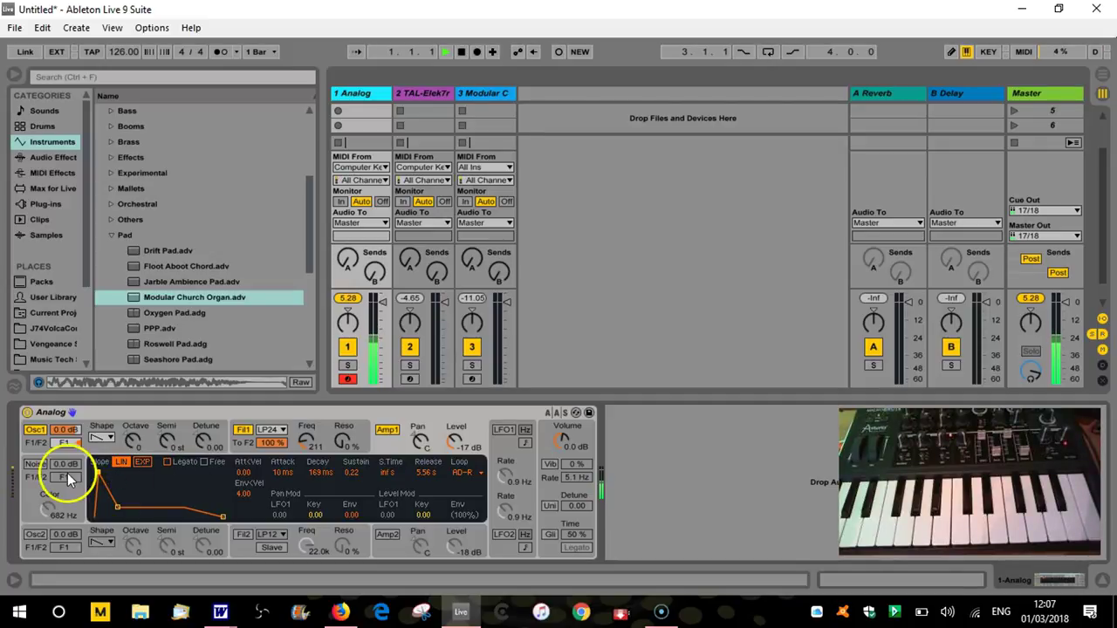
pyautogui.moveTo(98, 474); pyautogui.dragTo(113, 472)
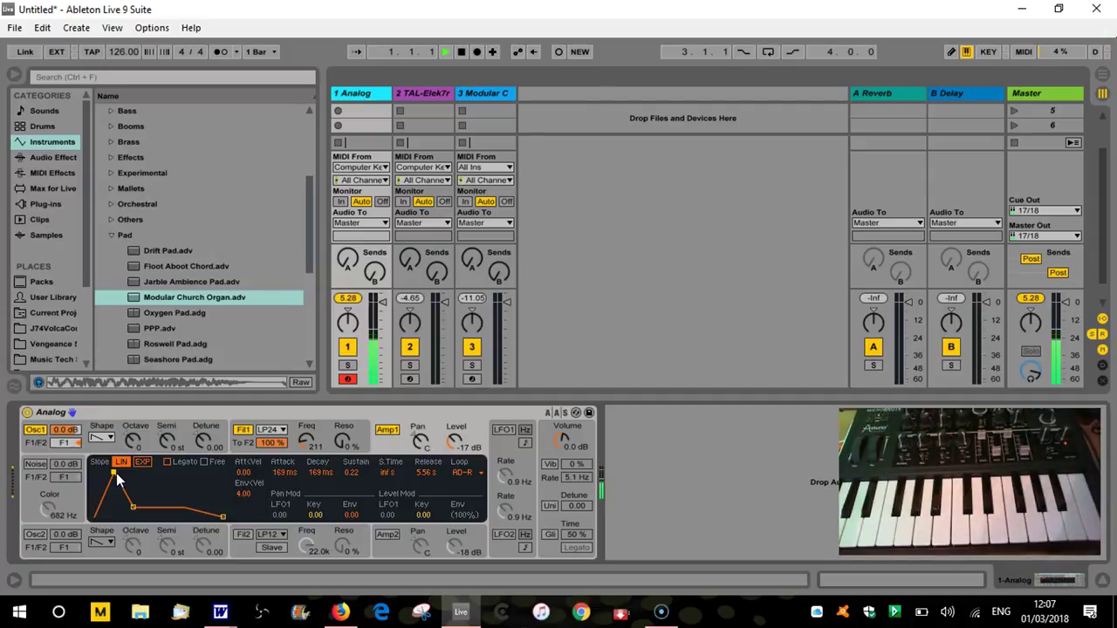
pyautogui.moveTo(114, 472)
pyautogui.mouseDown()
pyautogui.moveTo(94, 471)
pyautogui.moveTo(117, 483)
pyautogui.moveTo(111, 494)
pyautogui.moveTo(109, 482)
pyautogui.mouseUp()
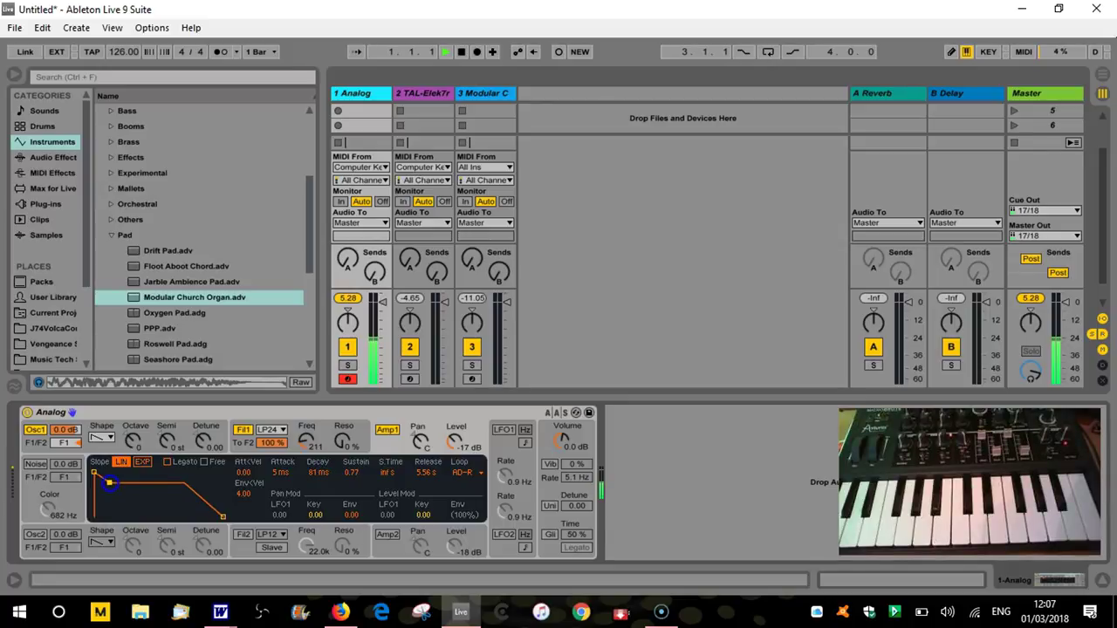
pyautogui.moveTo(110, 489); pyautogui.dragTo(119, 512)
pyautogui.click(467, 471)
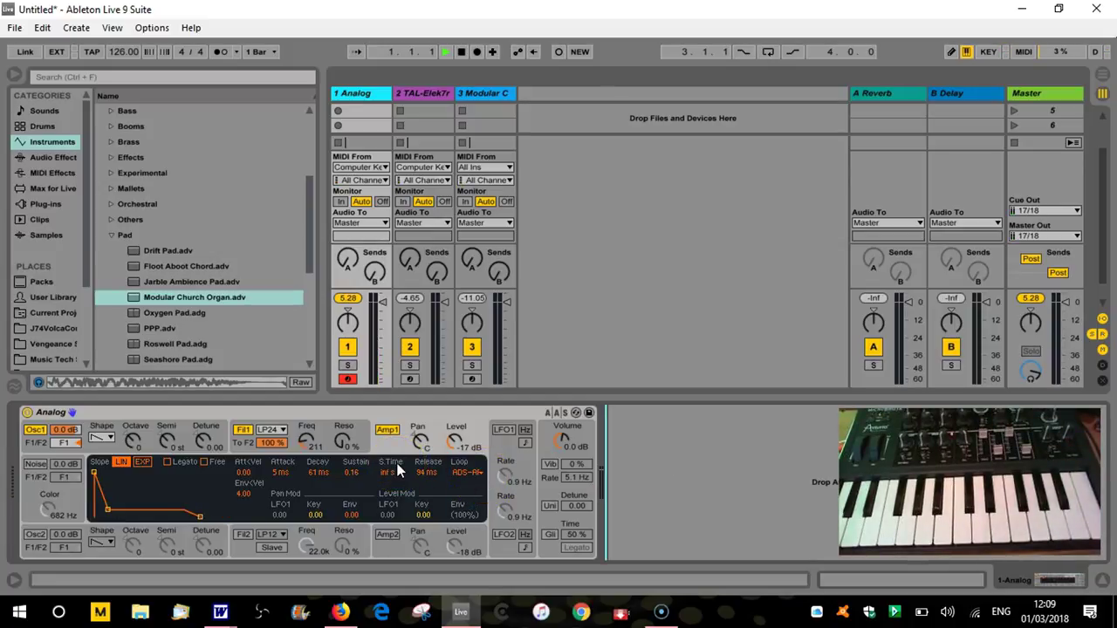
pyautogui.click(411, 430)
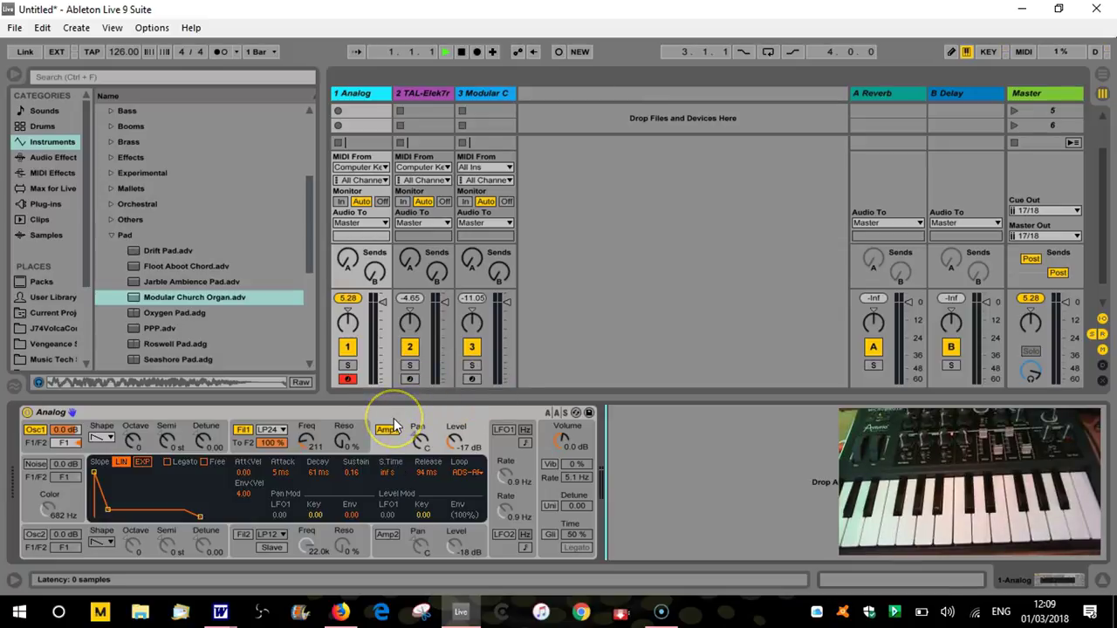
pyautogui.click(424, 430)
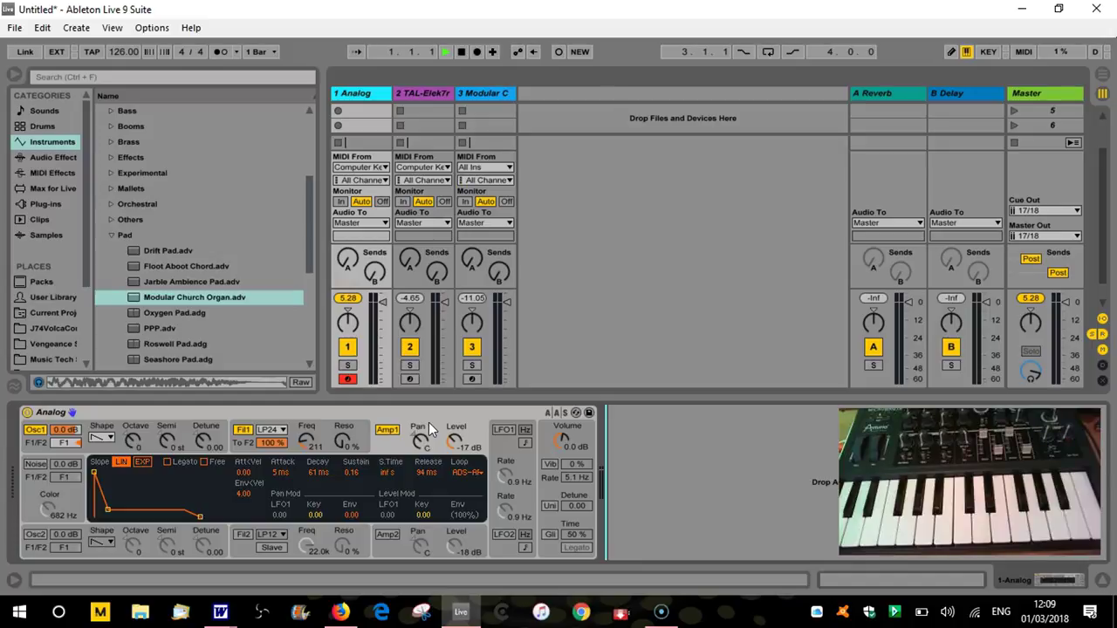
pyautogui.click(453, 429)
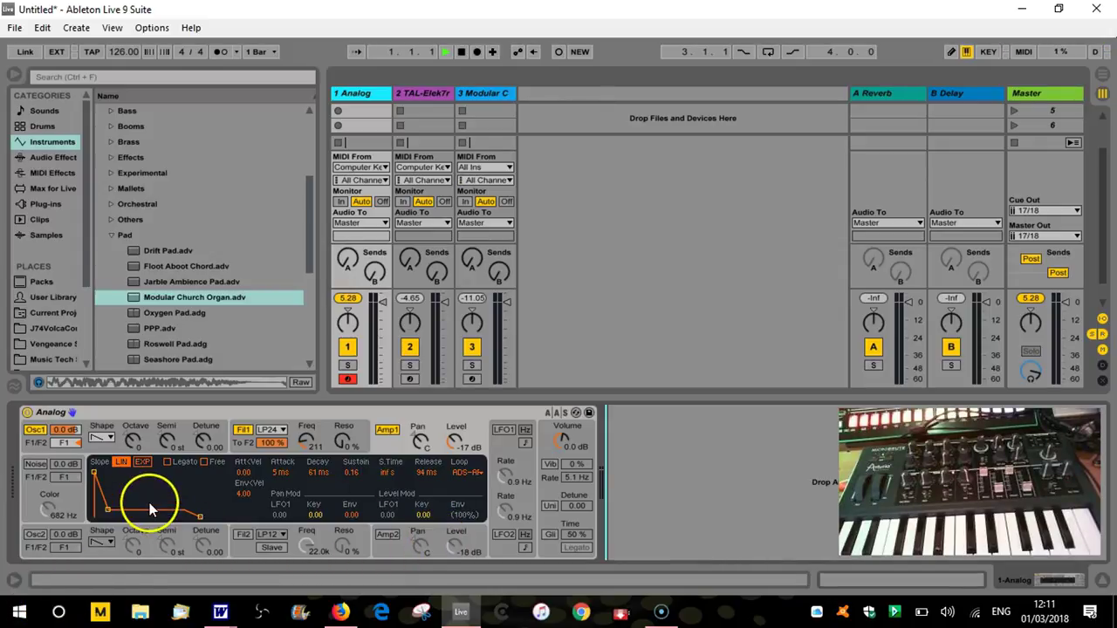
pyautogui.click(33, 567)
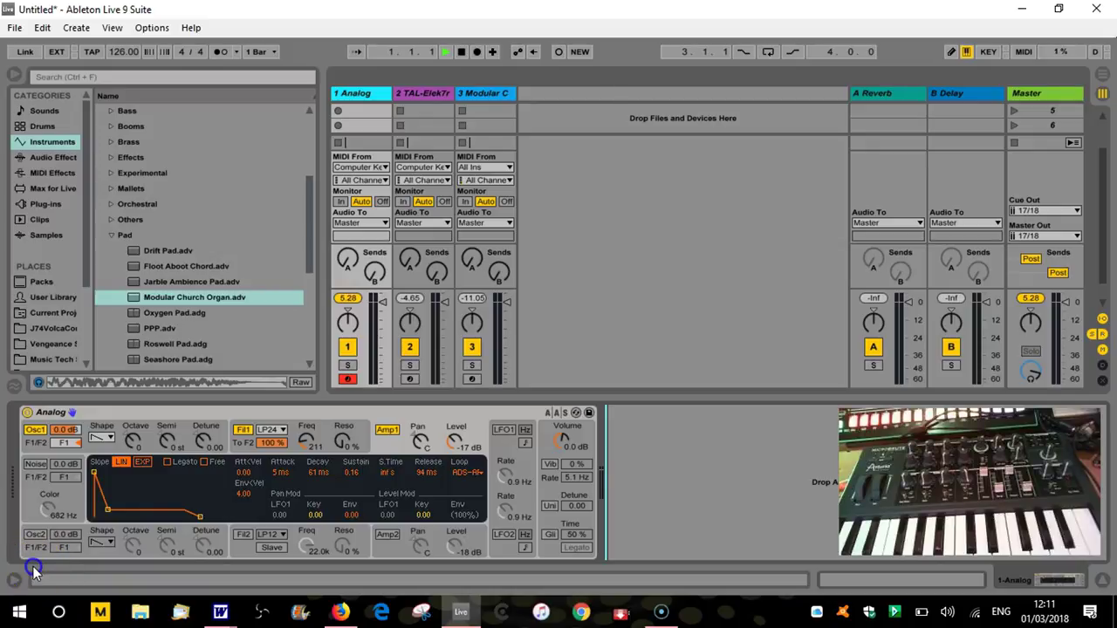